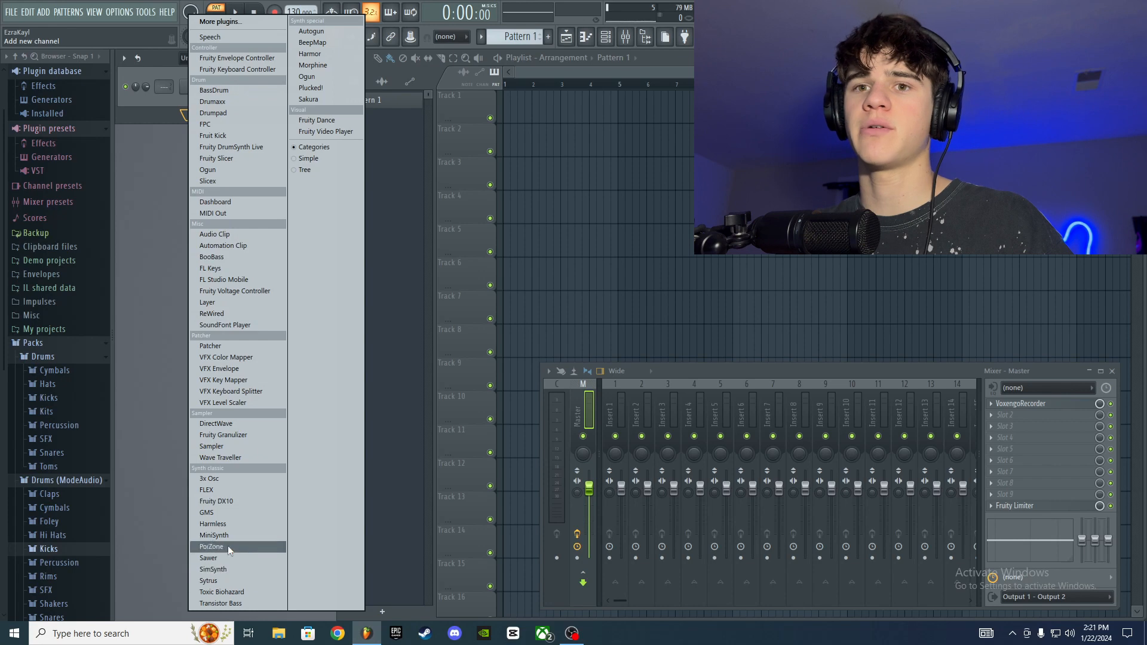
Step: Add a Sytrus channel, move its window clear of the channel rack and audition the default sound with a few notes
{"action": "left_click", "coordinate": [234, 582]}
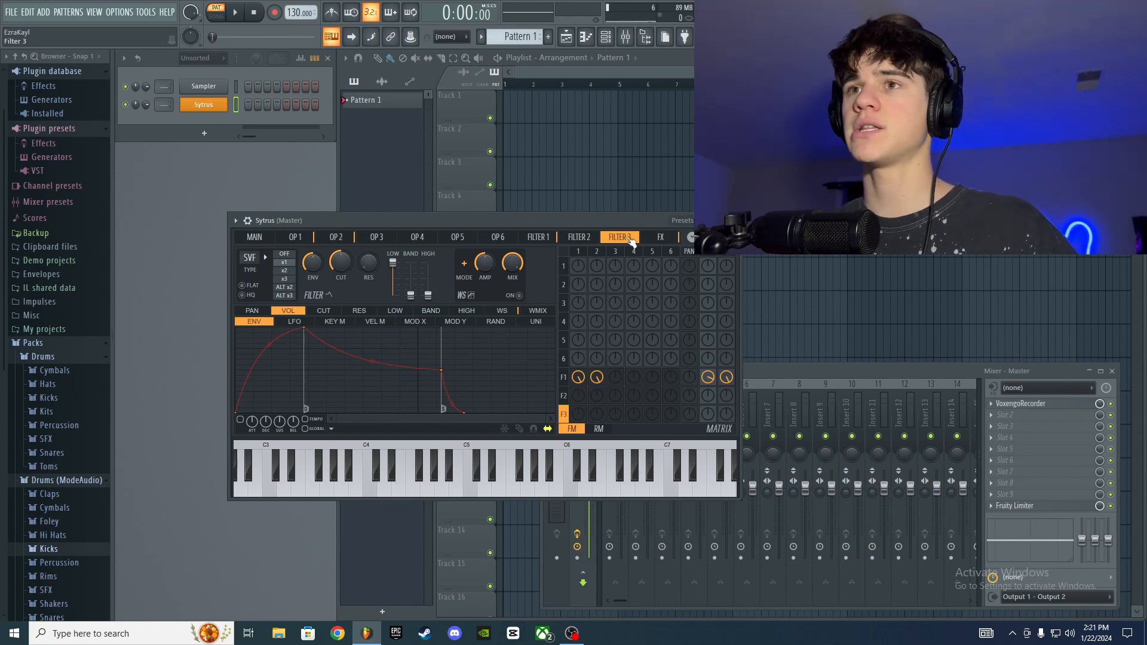
{"action": "left_click_drag", "start_coordinate": [515, 222], "coordinate": [563, 224]}
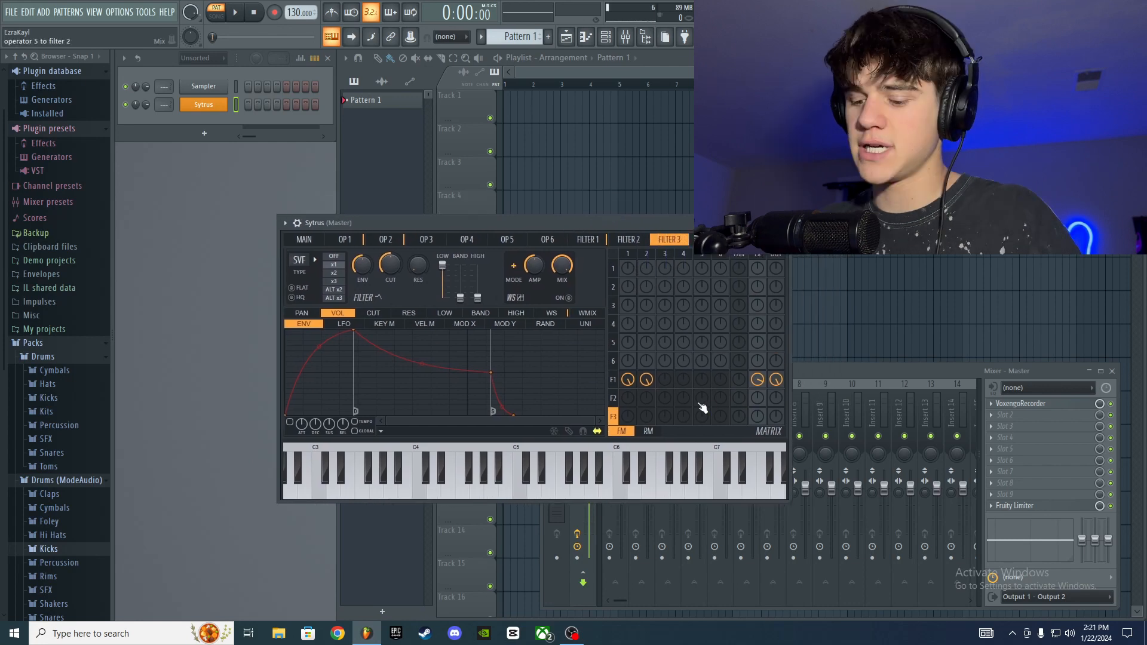
{"action": "key", "text": "m"}
{"action": "key", "text": "e"}
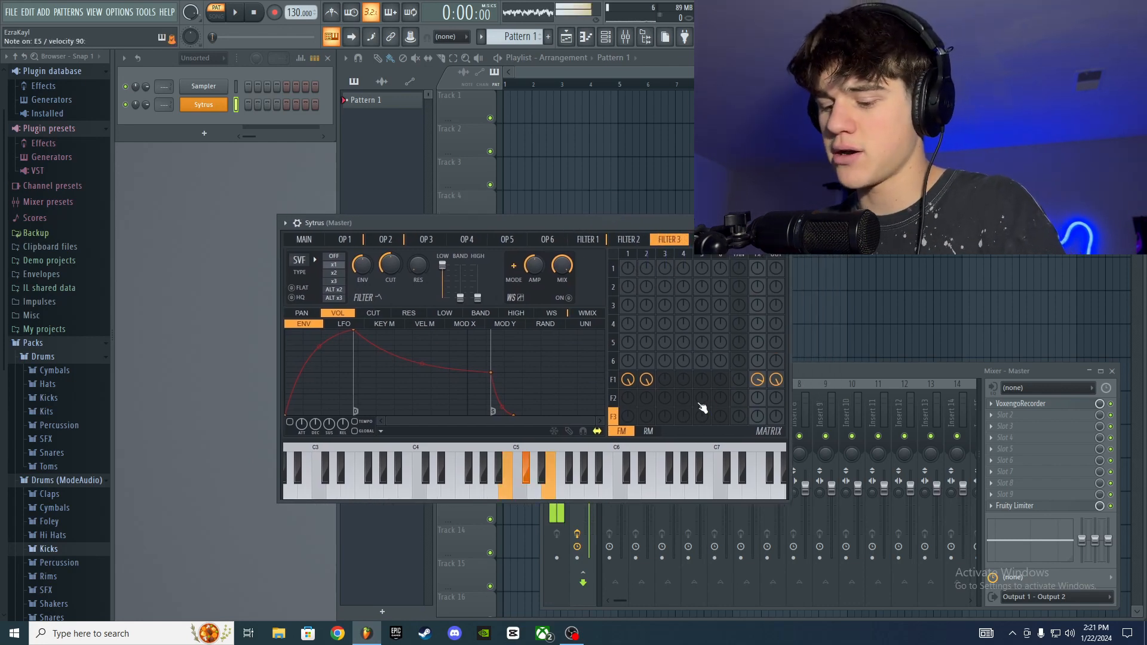
{"action": "key", "text": "3"}
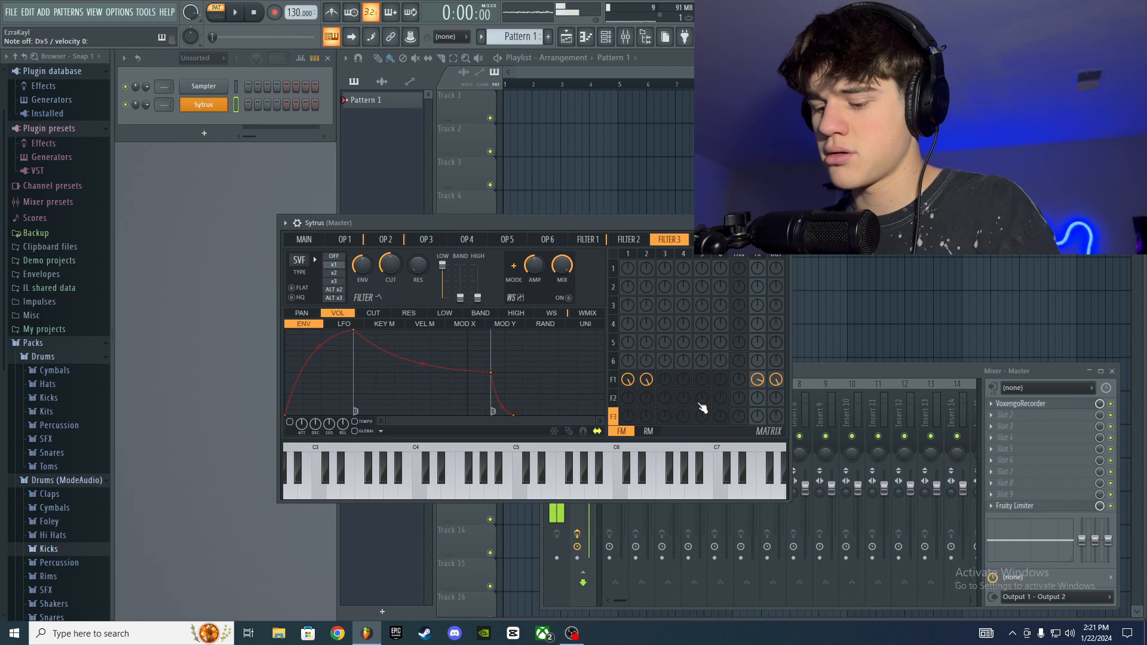
{"action": "key", "text": "m"}
{"action": "key", "text": "e"}
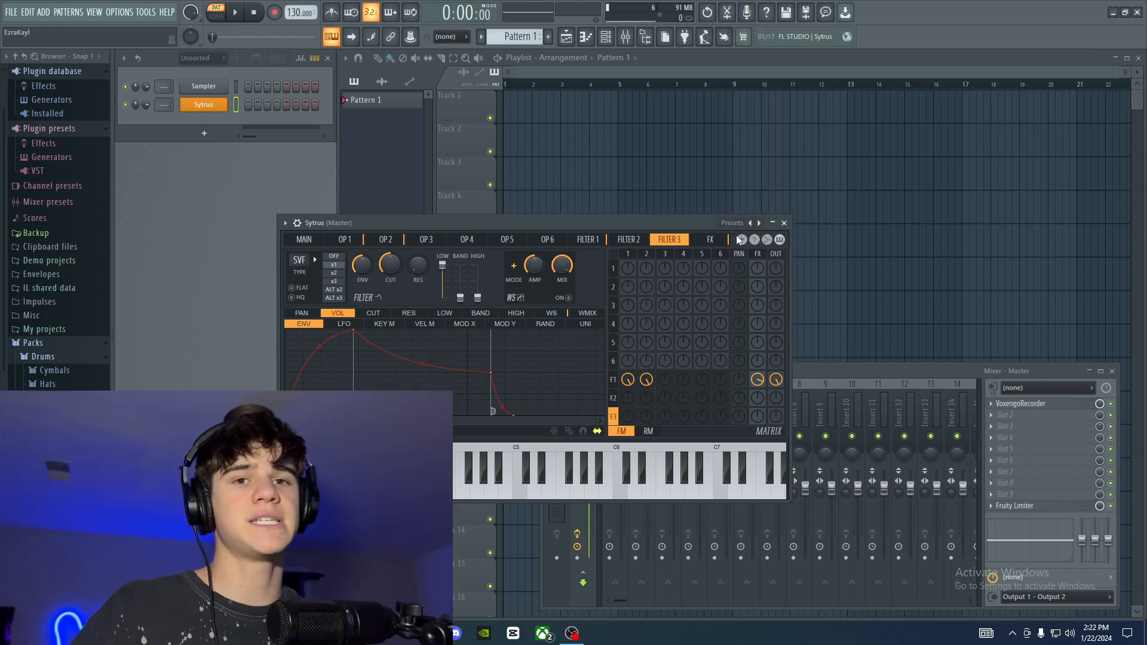
Step: Browse the Sytrus presets, including the bass subcategories, and load Angelic whistle from the Synth string category
{"action": "right_click", "coordinate": [742, 223]}
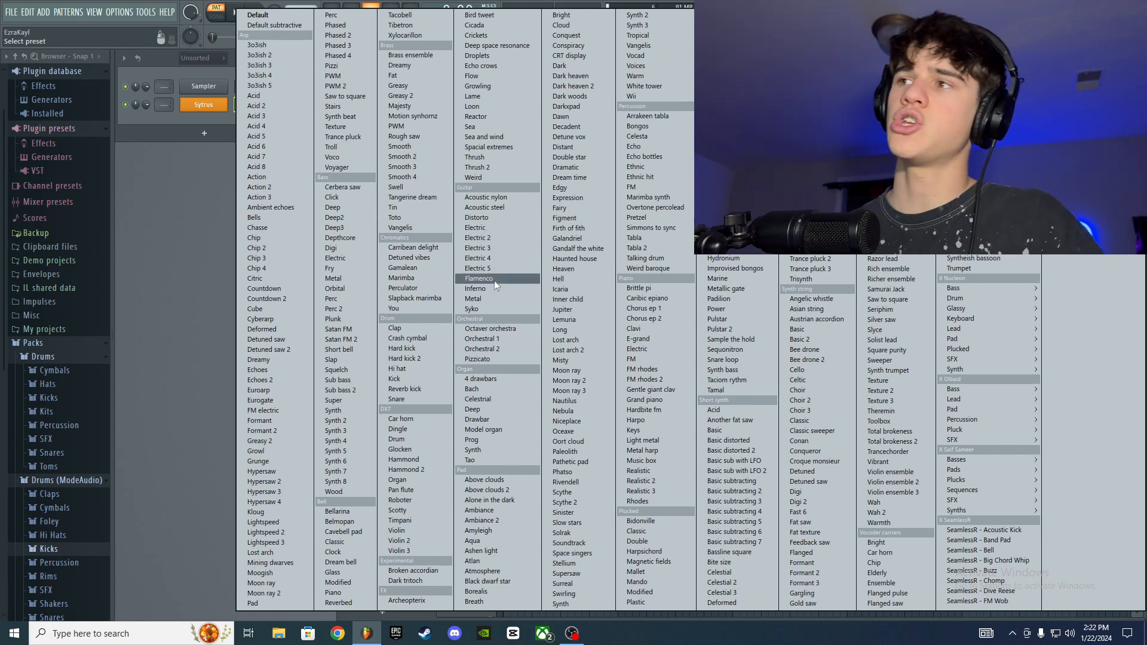
{"action": "mouse_move", "coordinate": [988, 288]}
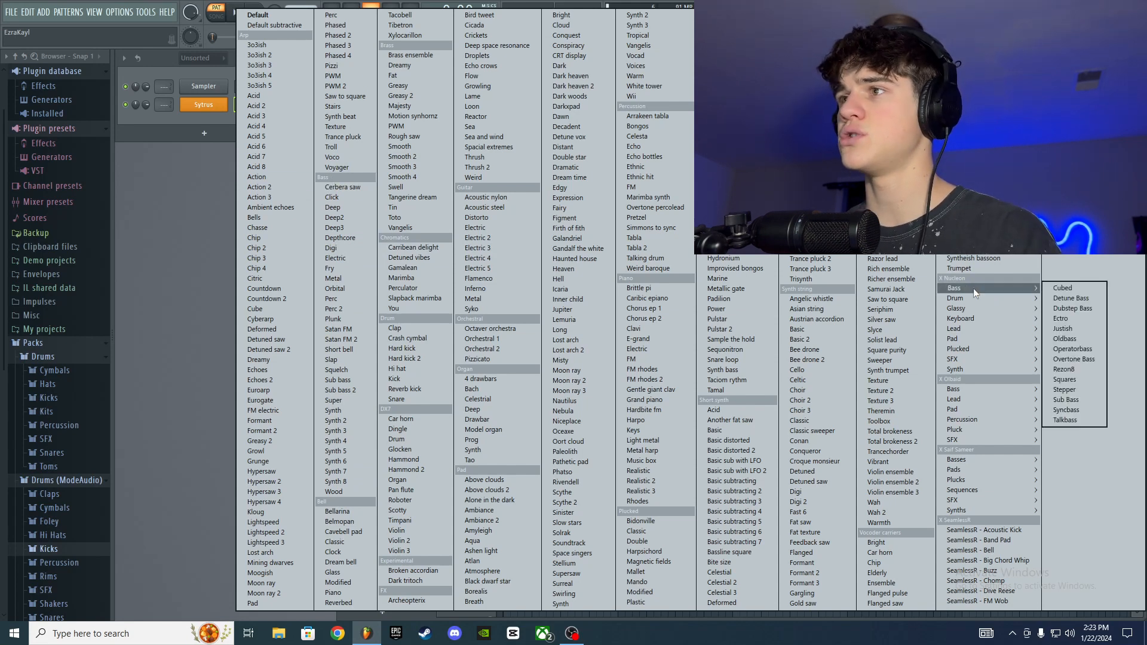
{"action": "mouse_move", "coordinate": [978, 386]}
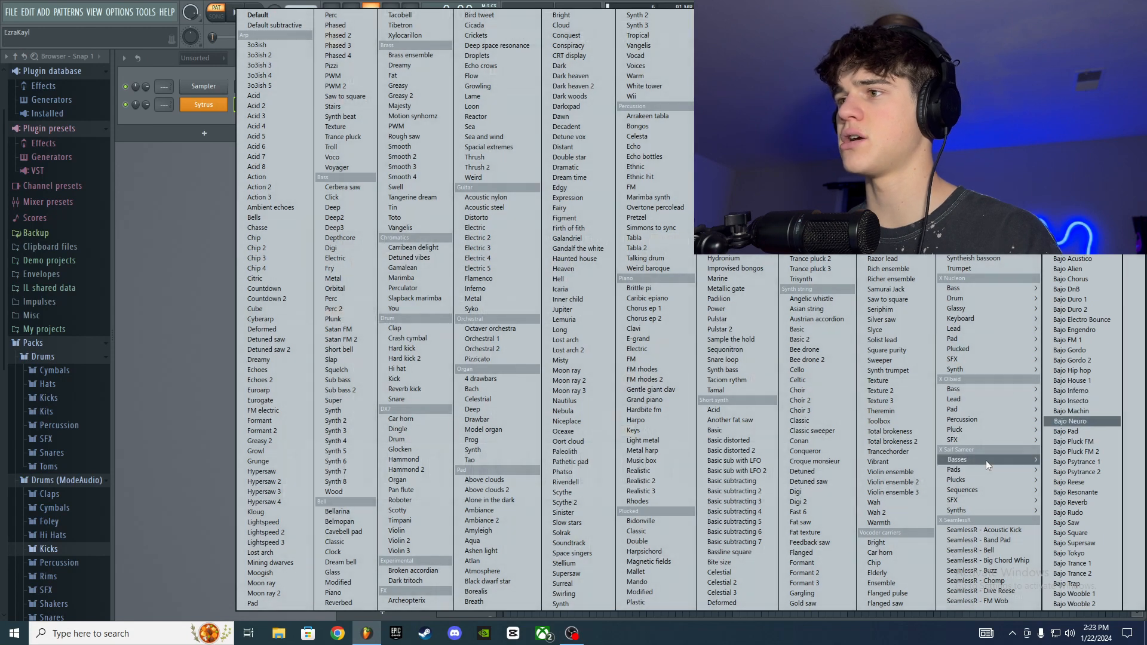
{"action": "mouse_move", "coordinate": [986, 459]}
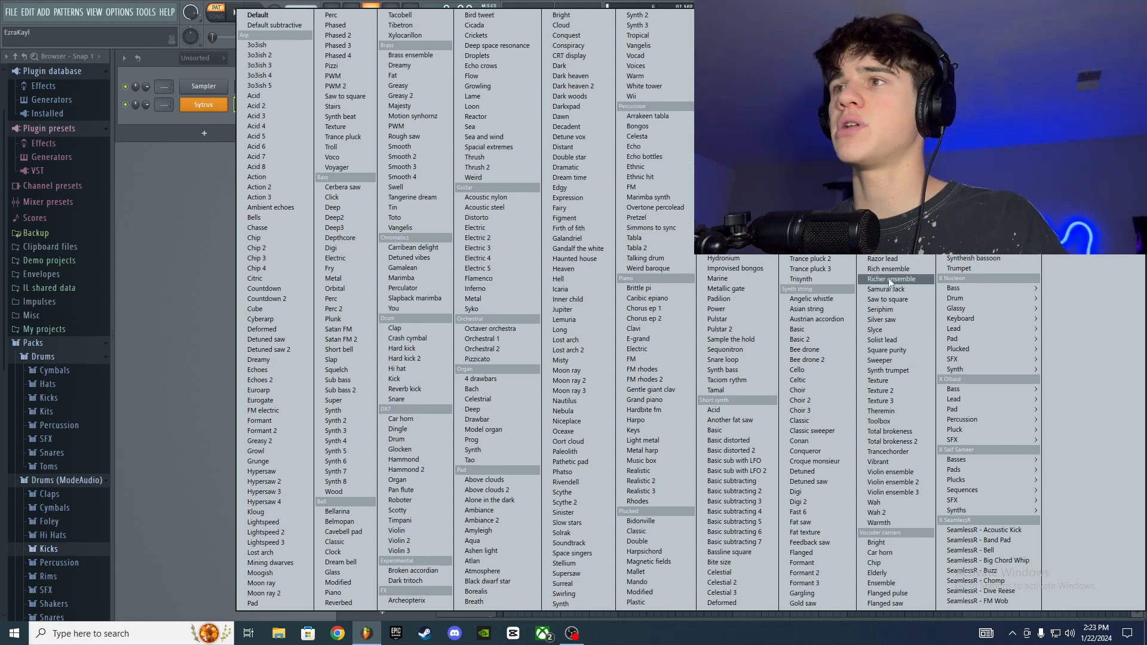
{"action": "left_click", "coordinate": [816, 297]}
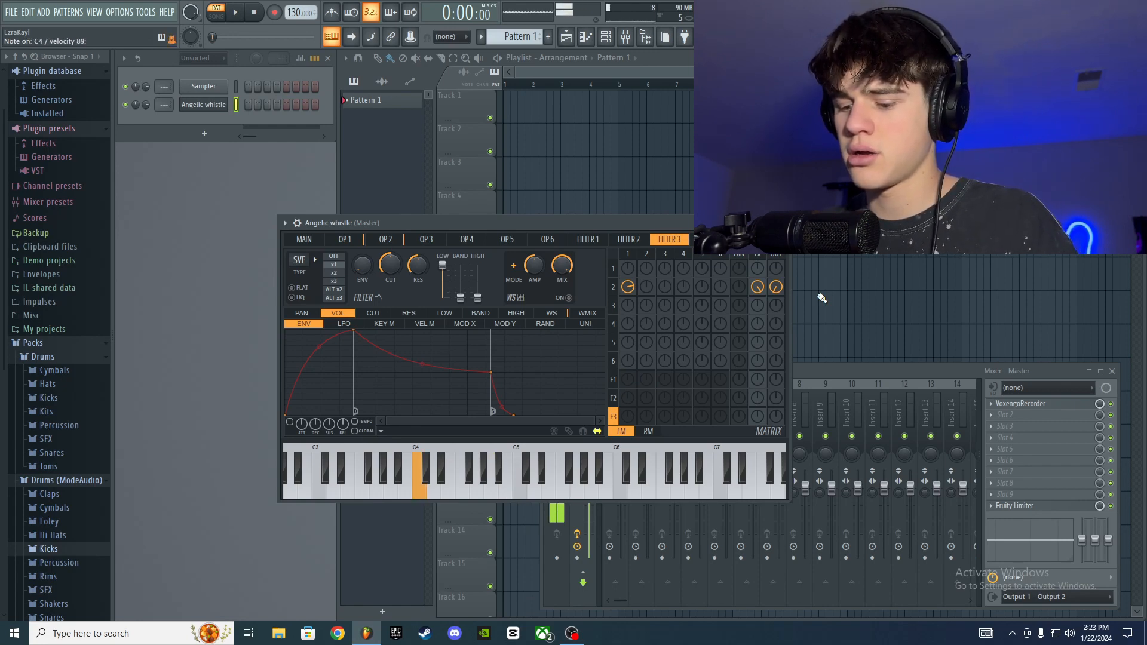
Step: Load the FM rhodes preset from the Piano category in Sytrus and audition it
{"action": "right_click", "coordinate": [751, 223]}
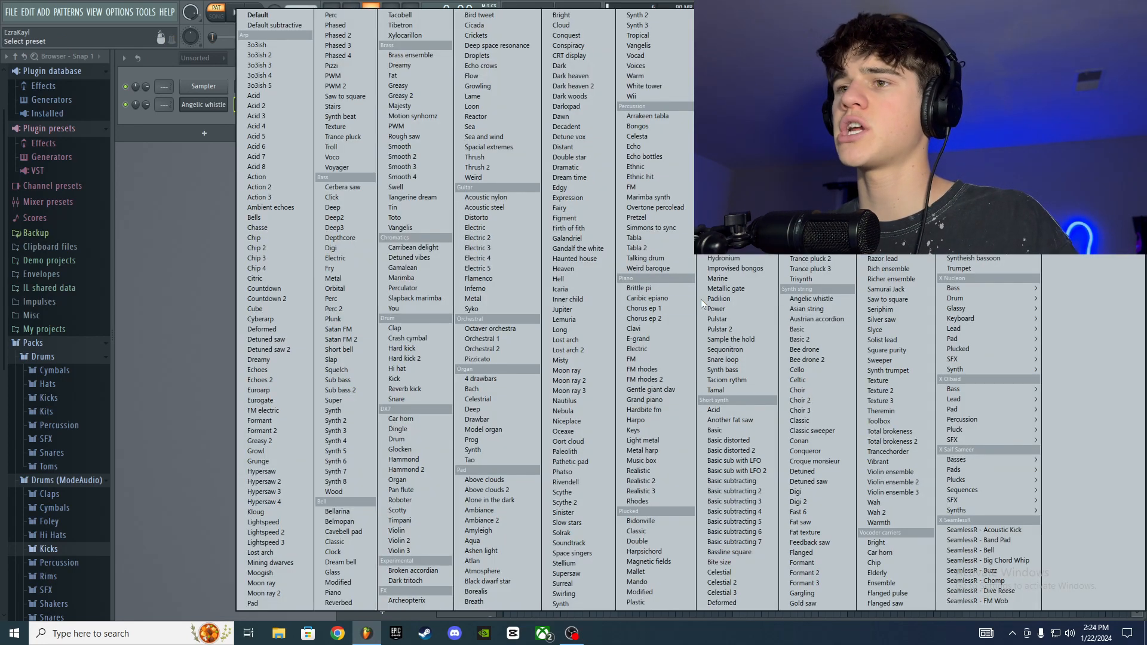
{"action": "left_click", "coordinate": [647, 369]}
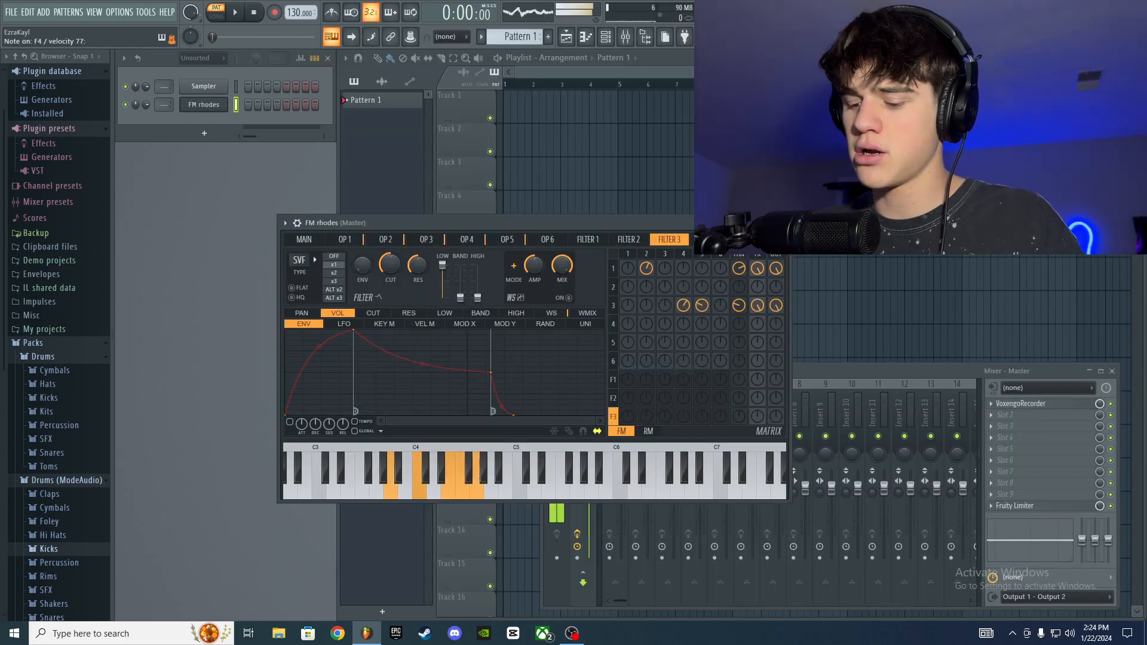
{"action": "right_click", "coordinate": [751, 223]}
{"action": "left_click", "coordinate": [658, 368]}
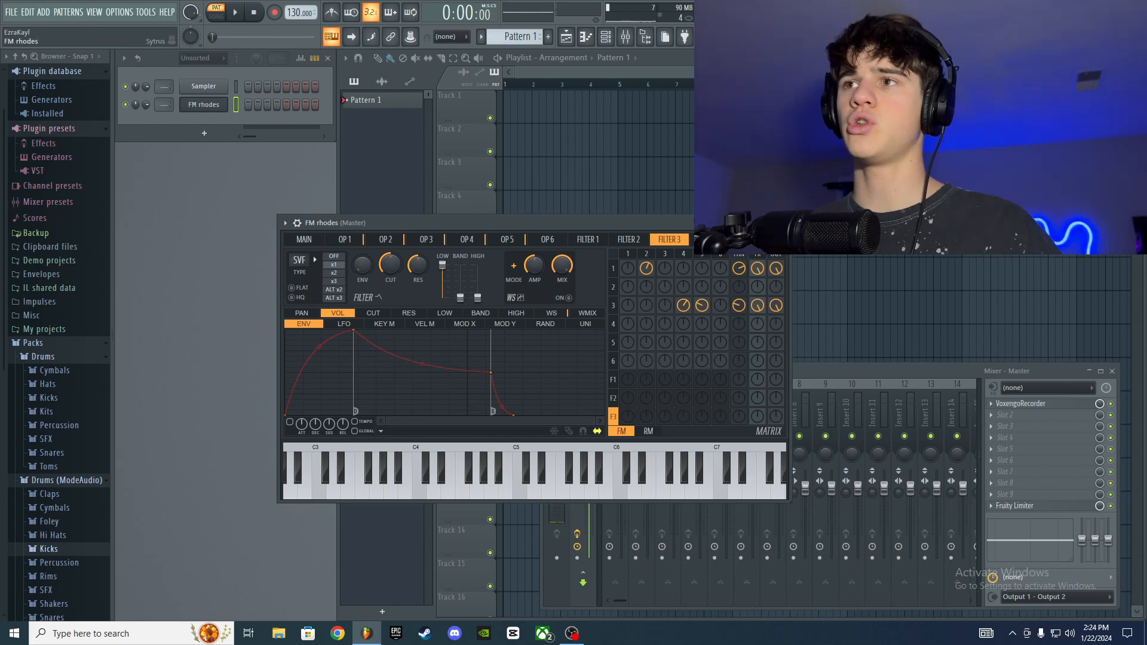
Step: Load the Electric preset in Sytrus, audition it and close the synth window
{"action": "left_click", "coordinate": [285, 222]}
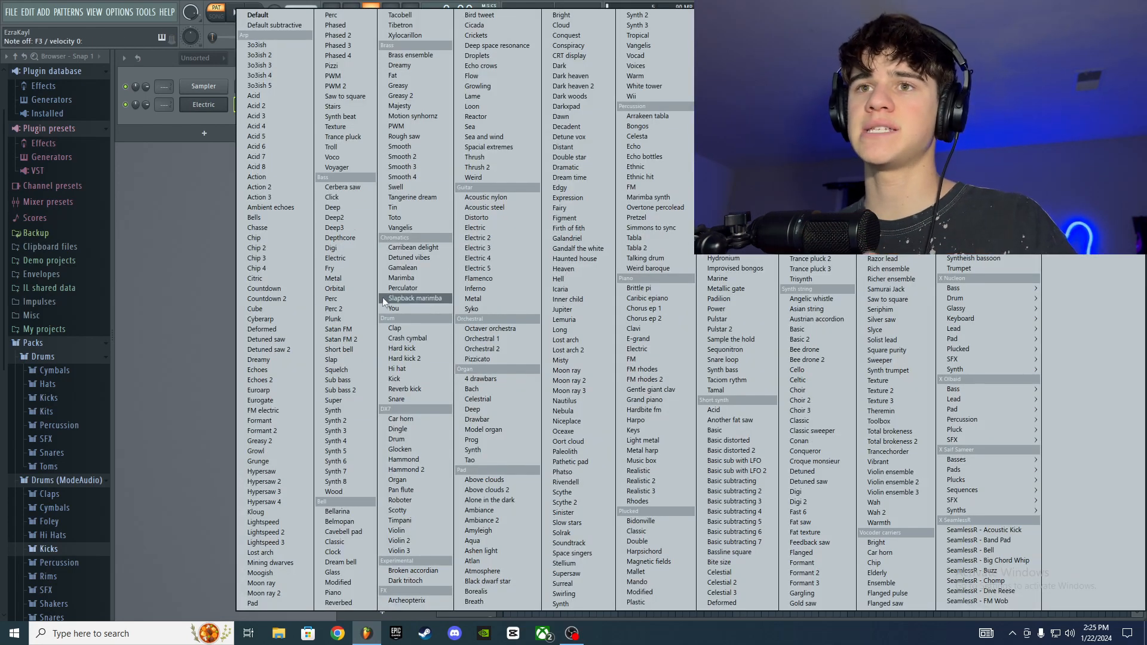
{"action": "left_click", "coordinate": [365, 258]}
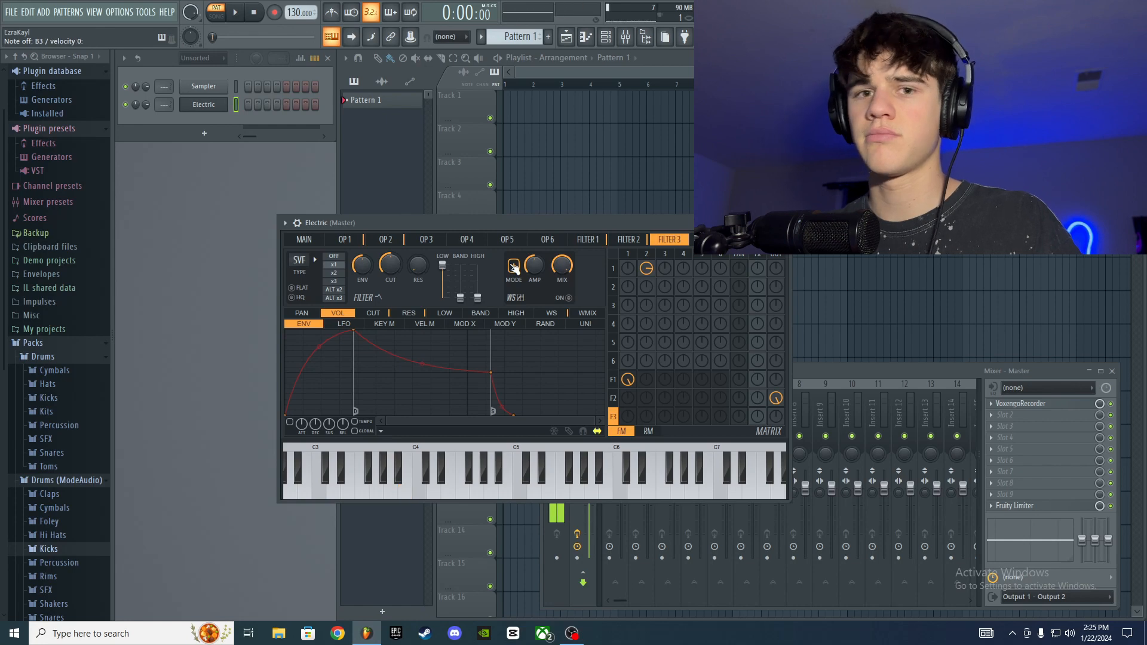
{"action": "key", "text": "Escape"}
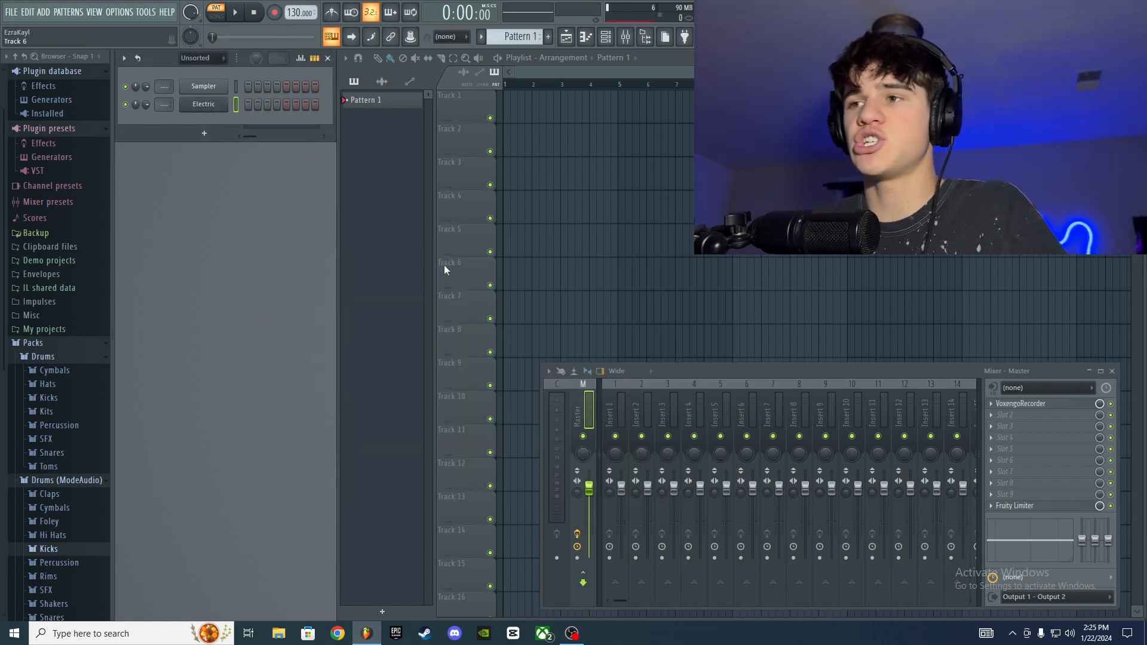
Step: Reopen the Electric channel's synth window and look through its preset list
{"action": "left_click", "coordinate": [226, 110]}
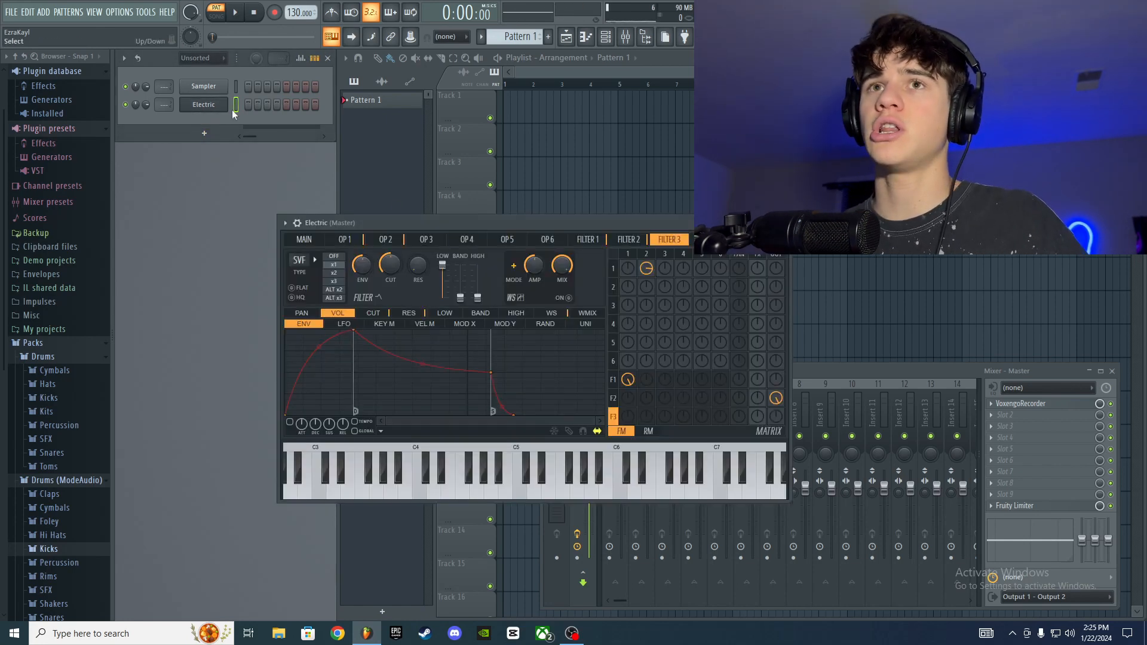
{"action": "left_click", "coordinate": [738, 223]}
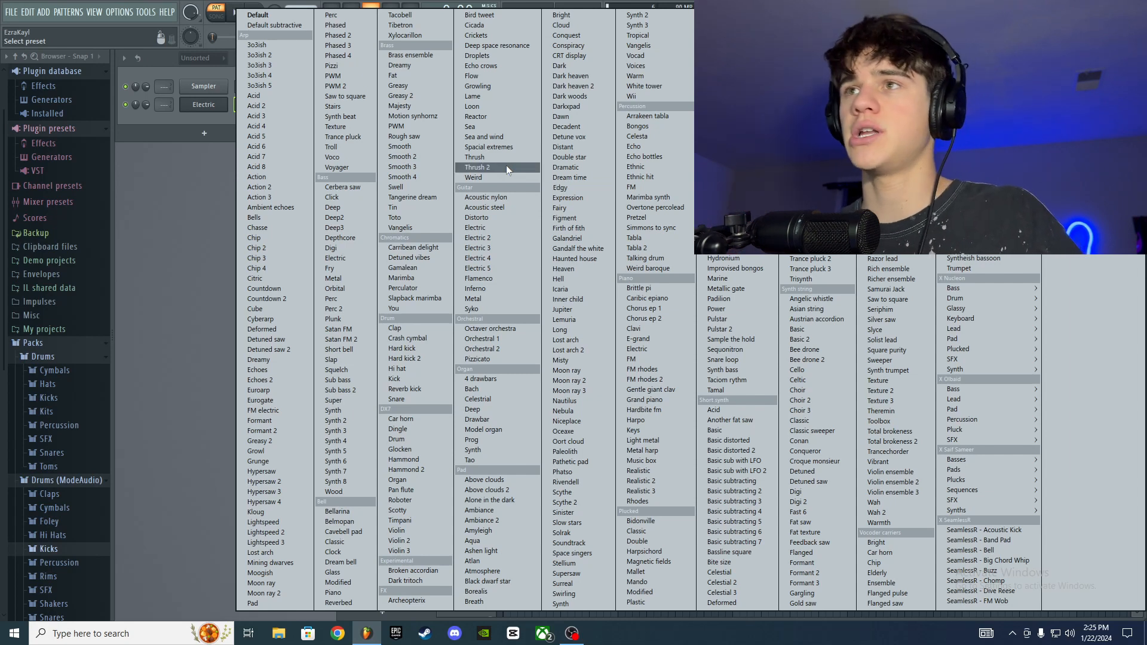
{"action": "left_click", "coordinate": [164, 179]}
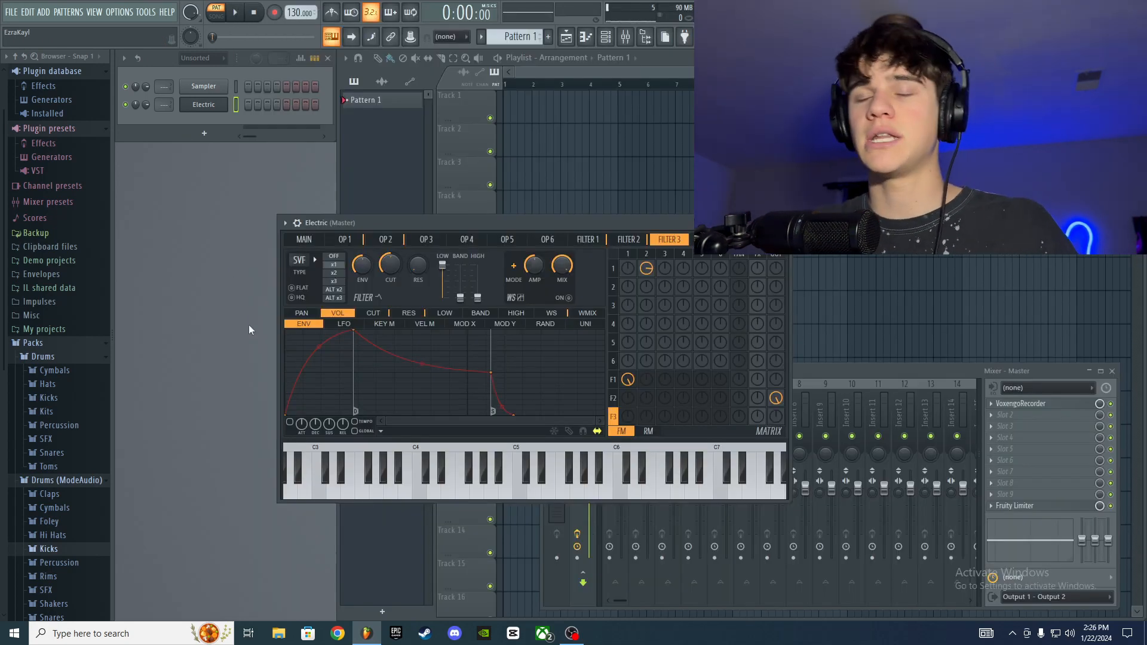
Step: Add a FLEX channel from the Synth classic group and audition its default preset
{"action": "left_click", "coordinate": [204, 134]}
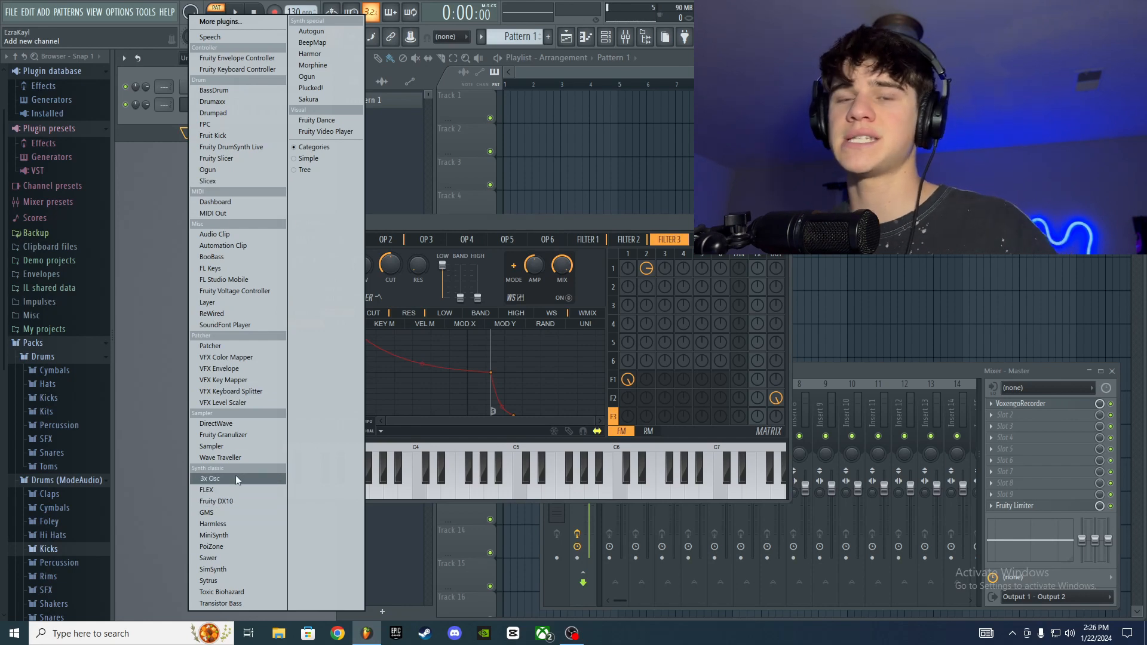
{"action": "left_click", "coordinate": [213, 169]}
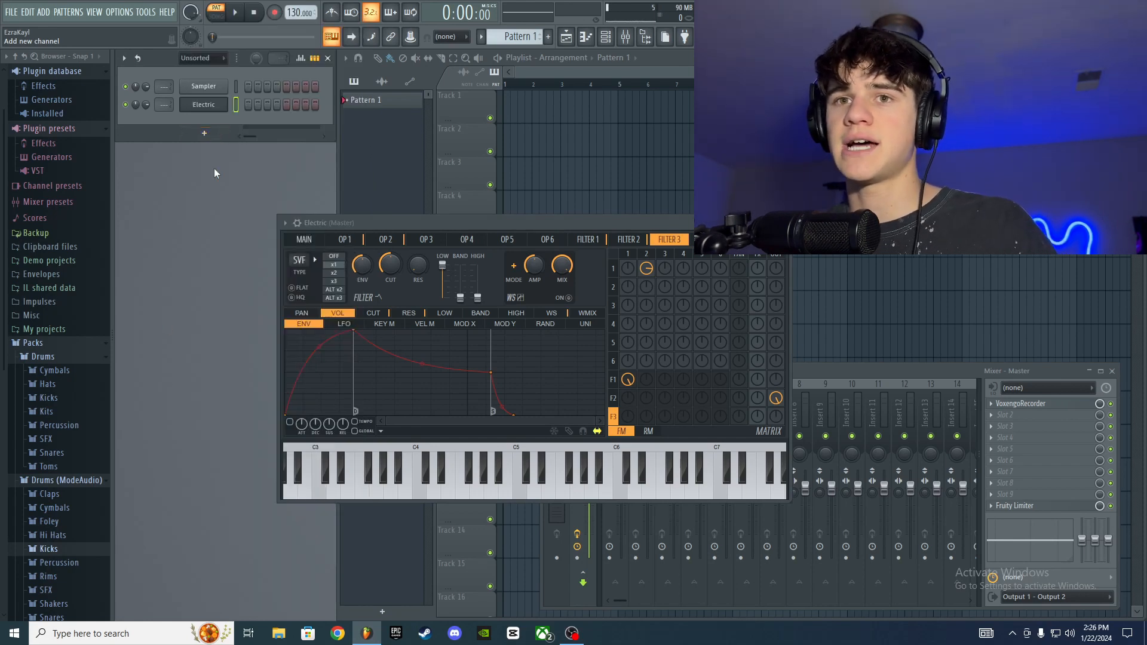
{"action": "left_click", "coordinate": [203, 134]}
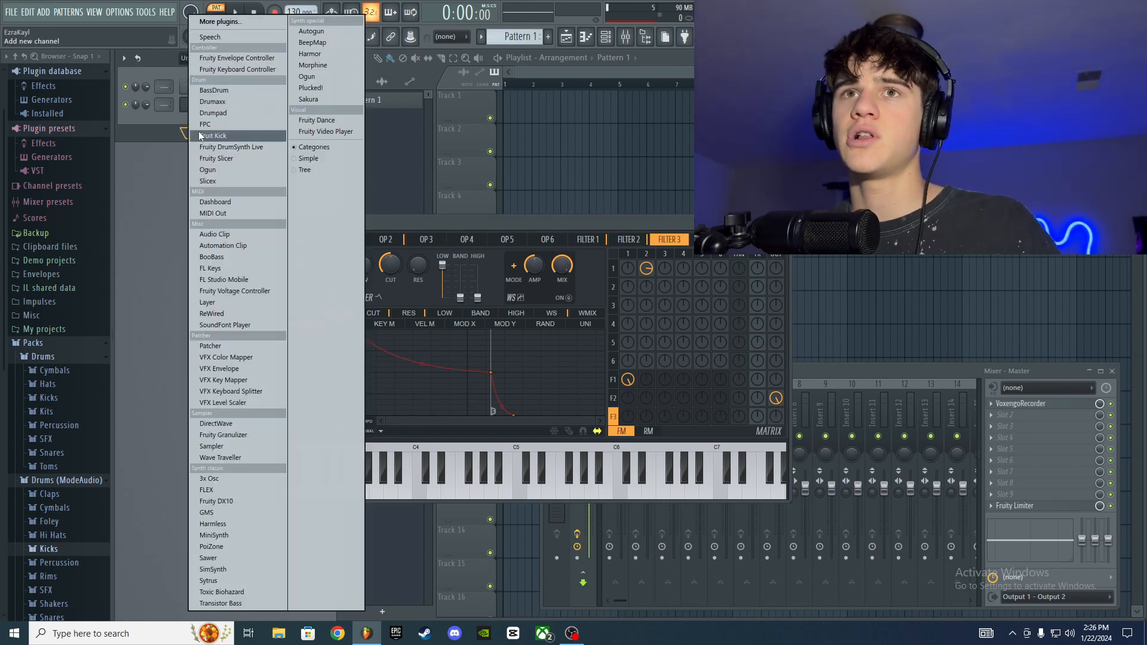
{"action": "left_click", "coordinate": [237, 489]}
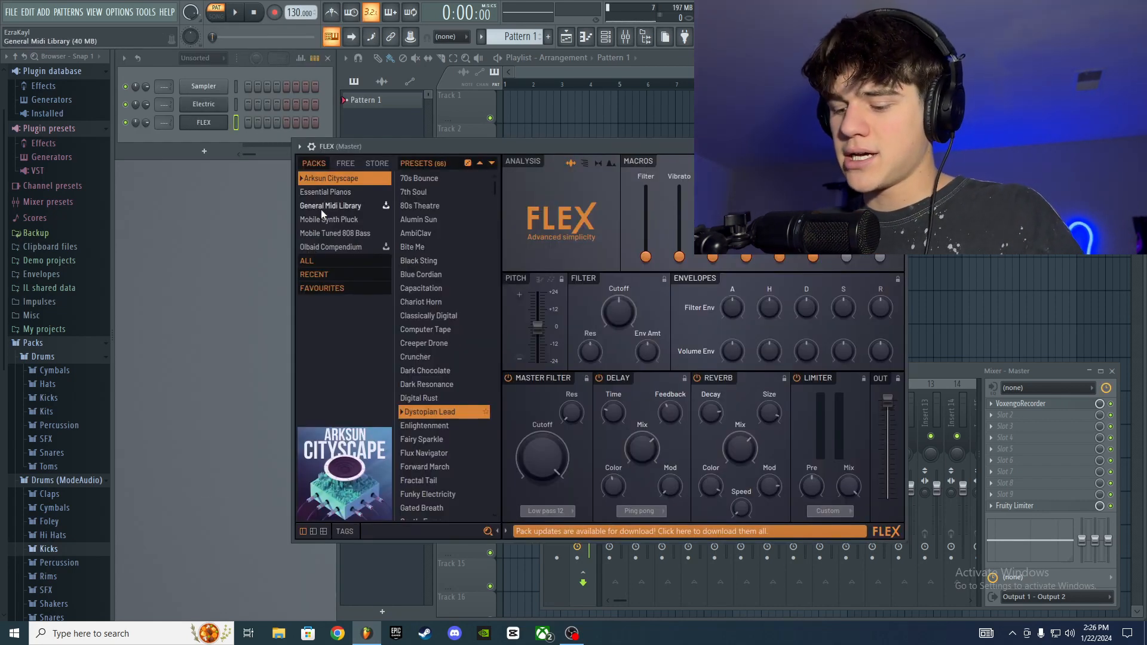
{"action": "key", "text": "z"}
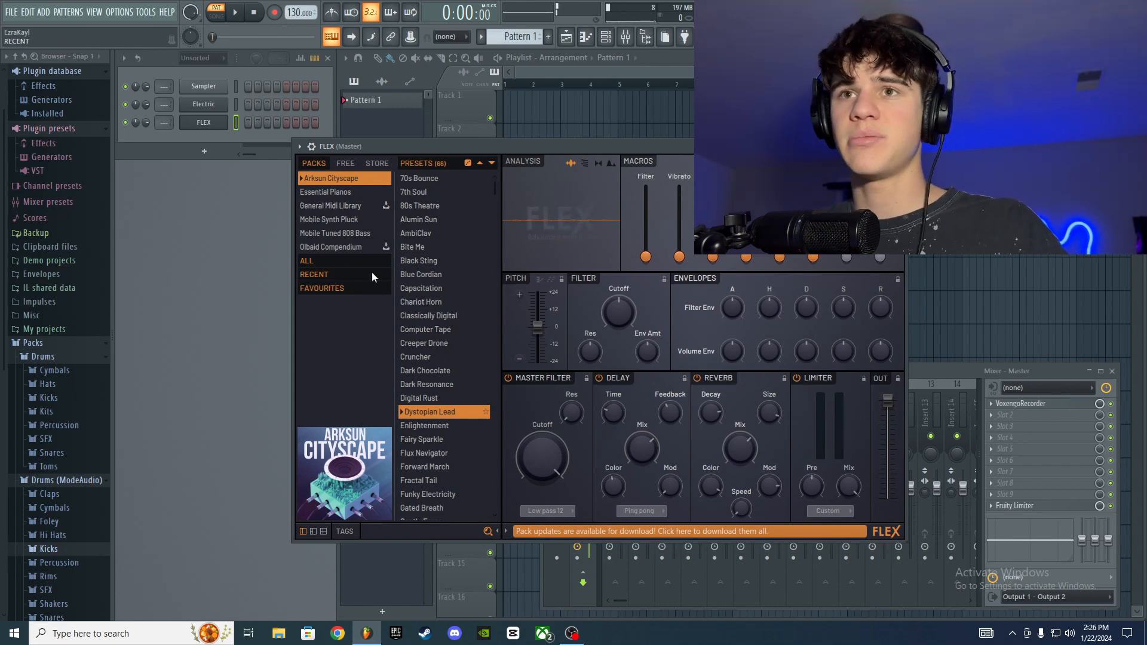
Step: Open the Mobile Tuned 808 Bass pack in FLEX, then load and audition the 808 Amped and 808 Blasted presets
{"action": "left_click", "coordinate": [337, 233]}
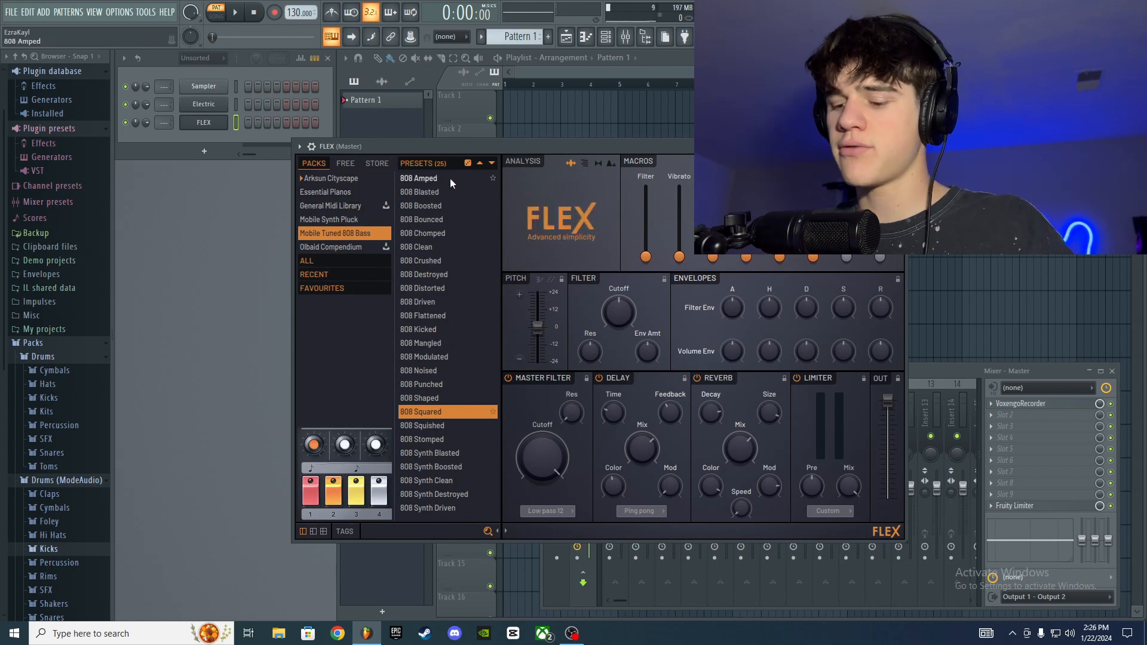
{"action": "key", "text": "z"}
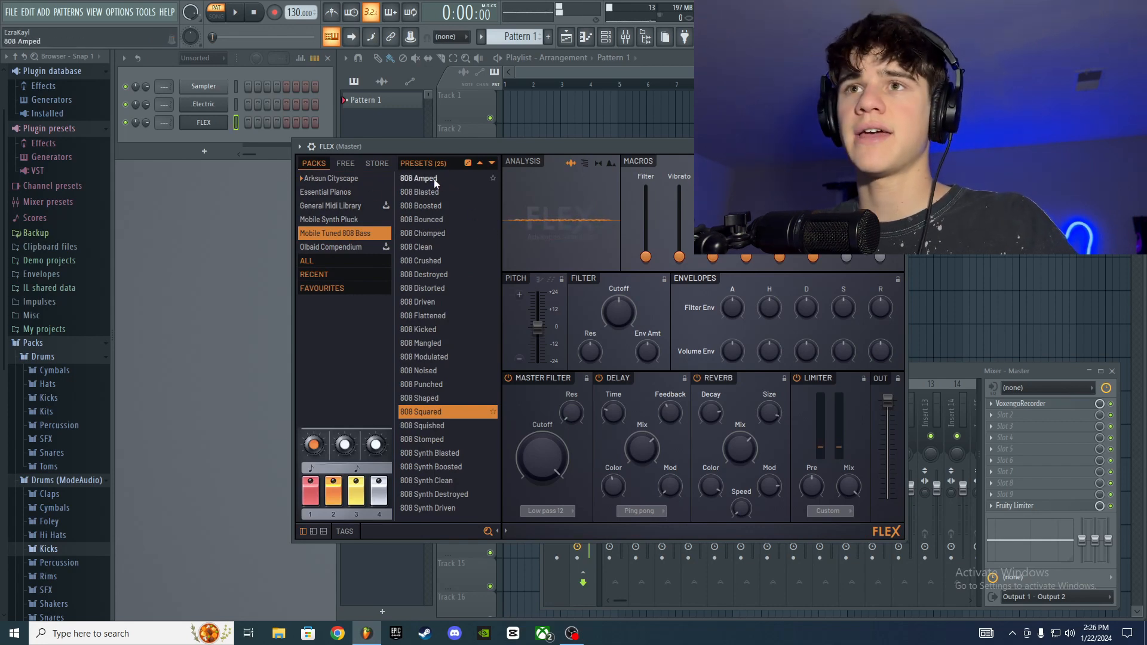
{"action": "left_click", "coordinate": [433, 178]}
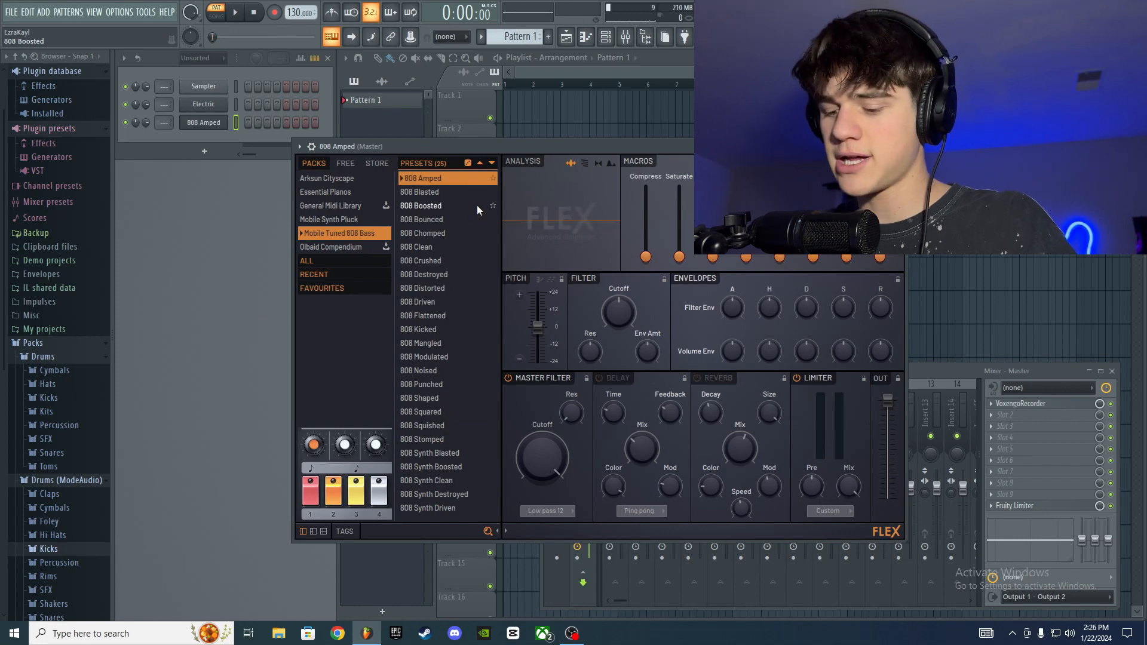
{"action": "key", "text": "z"}
{"action": "left_click", "coordinate": [452, 193]}
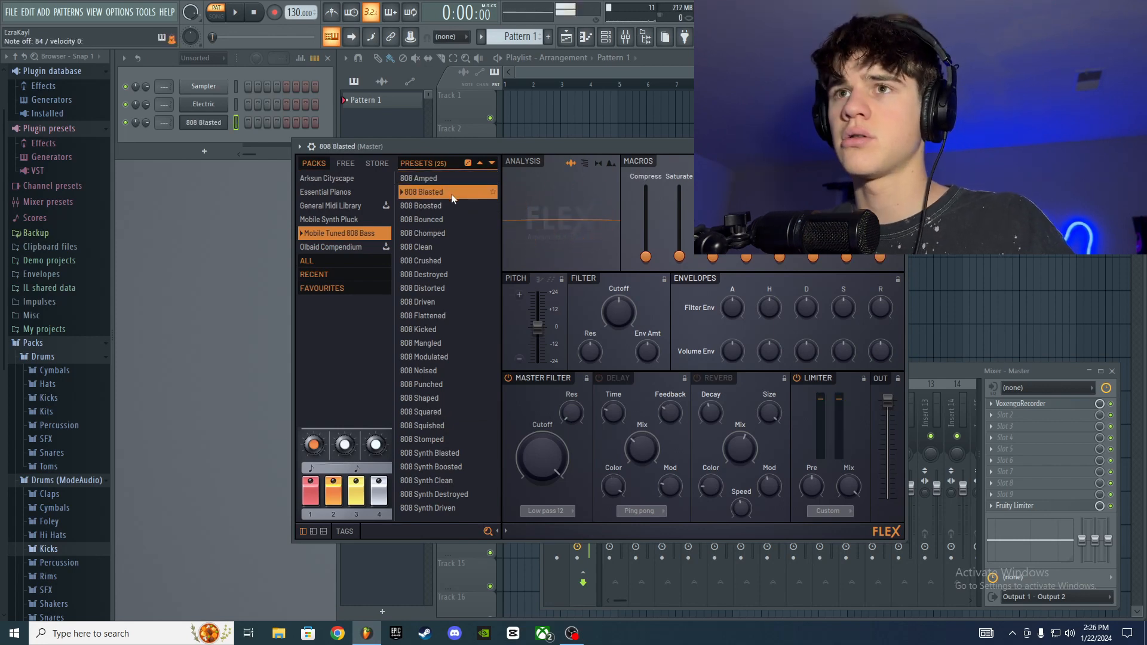
{"action": "key", "text": "z"}
{"action": "key", "text": "z"}
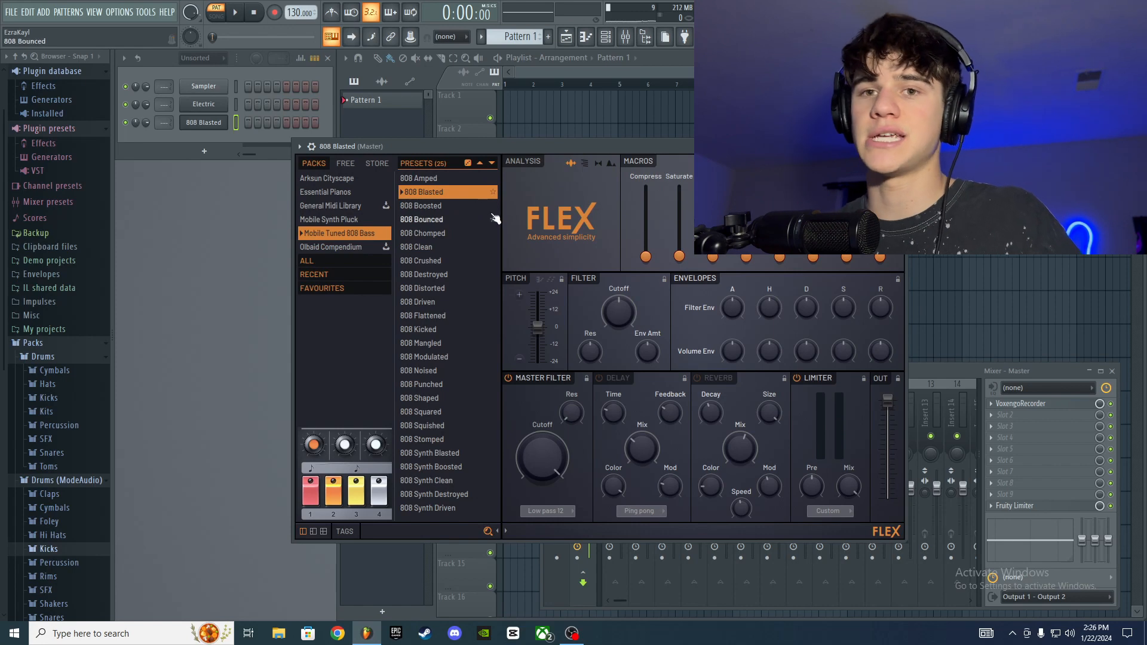
Step: Load the 808 Boosted preset and set the master filter cutoff to 61%
{"action": "left_click", "coordinate": [451, 204]}
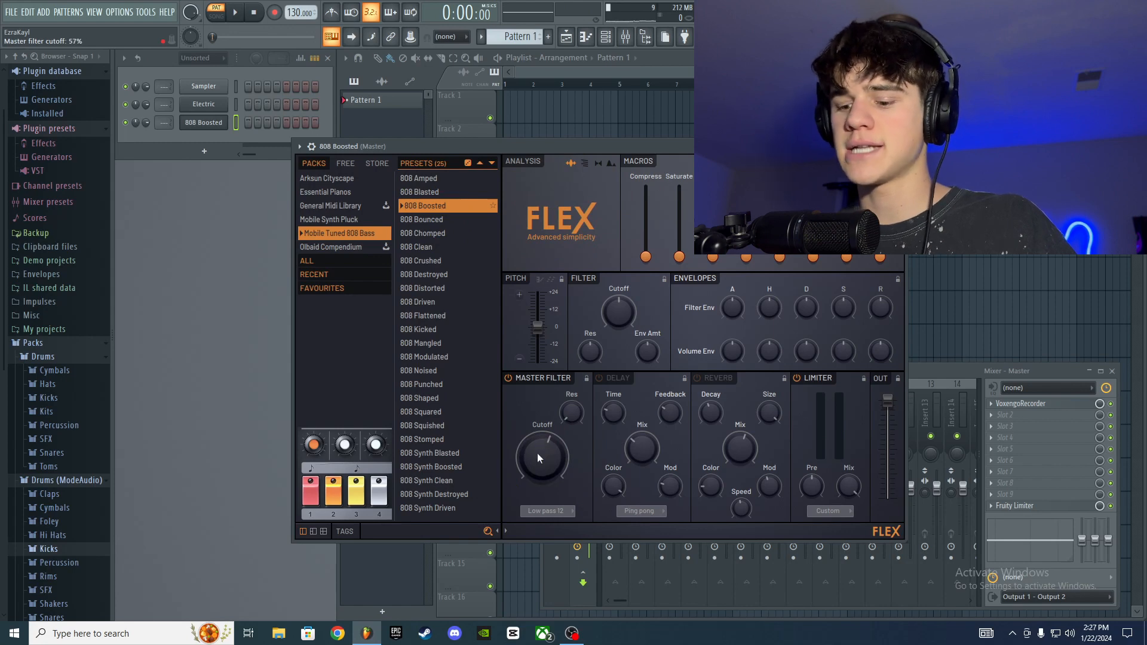
{"action": "left_click_drag", "start_coordinate": [542, 454], "coordinate": [535, 448]}
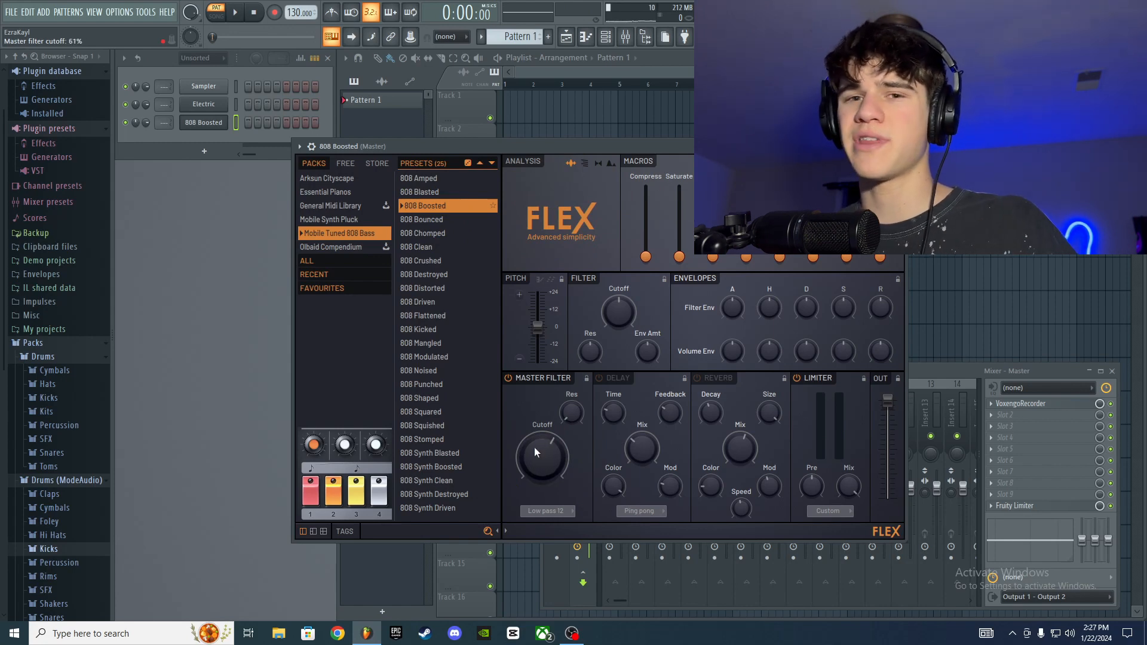
Step: Load the 808 Synth Boosted preset, lower the master filter cutoff to 82% and return it to maximum
{"action": "left_click", "coordinate": [446, 466]}
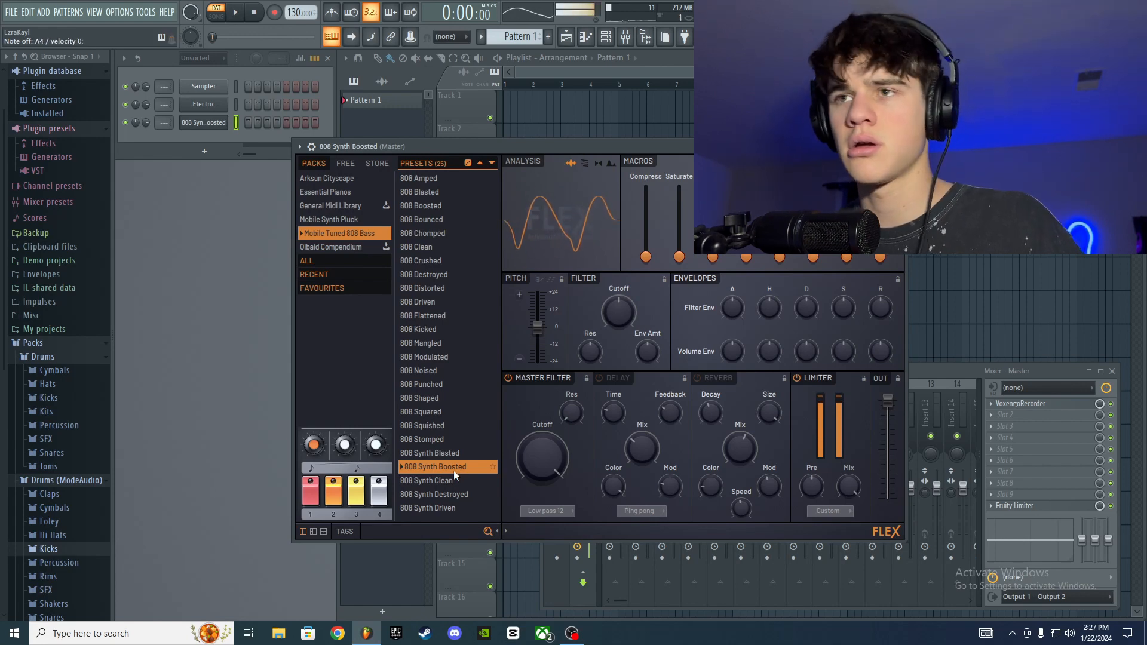
{"action": "left_click_drag", "start_coordinate": [565, 454], "coordinate": [565, 442]}
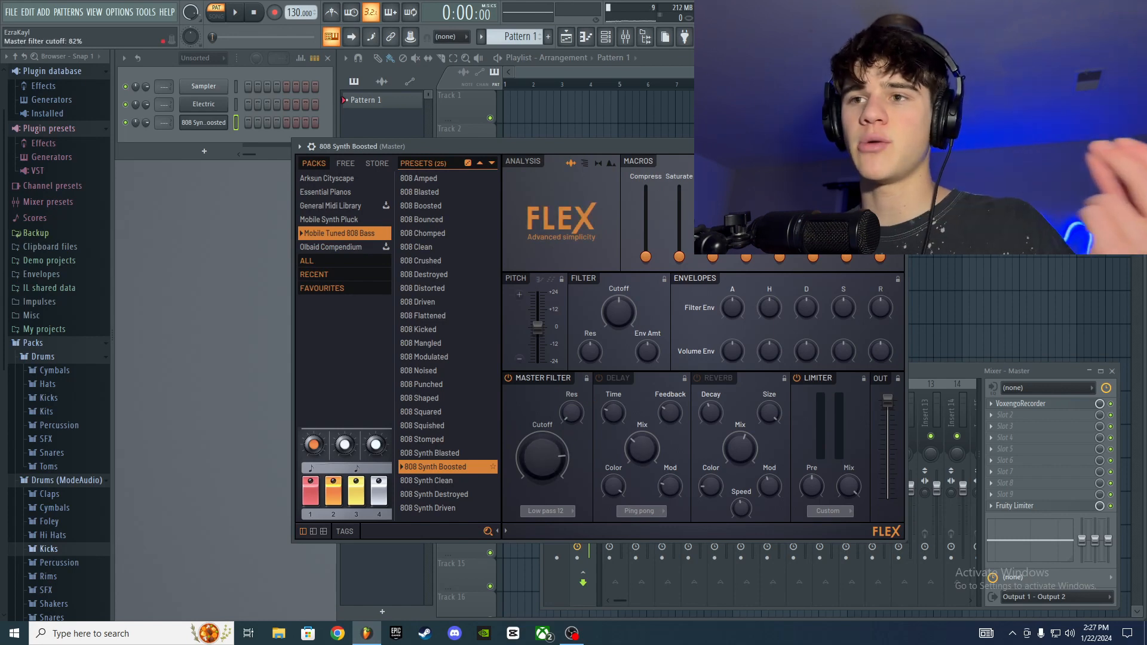
{"action": "left_click_drag", "start_coordinate": [547, 449], "coordinate": [547, 458]}
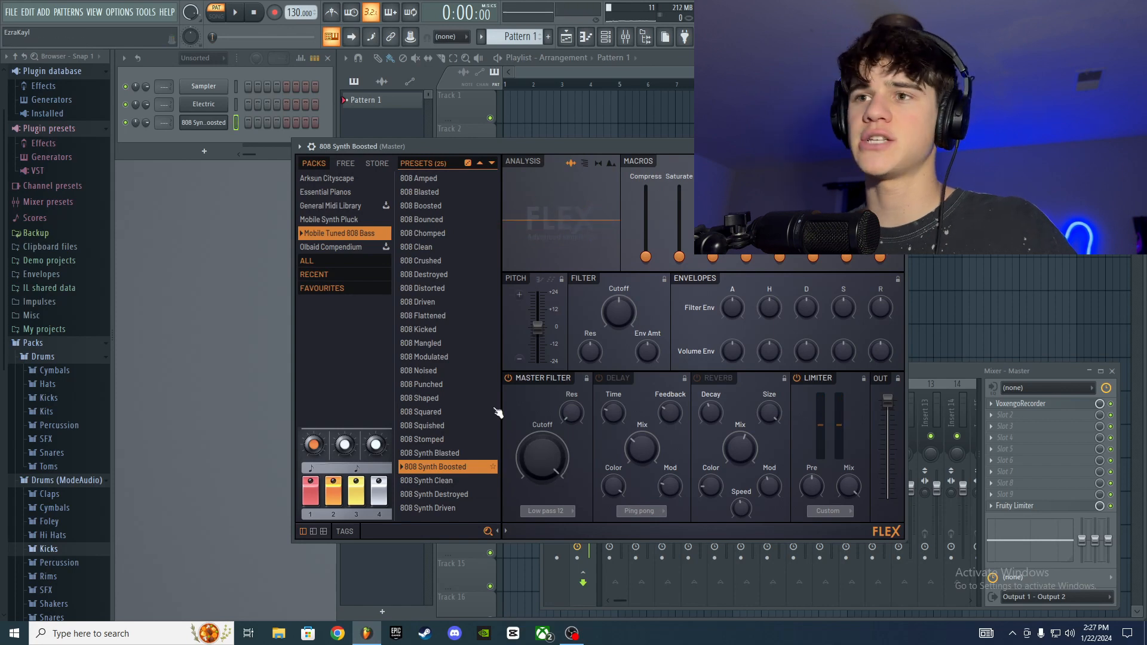
Step: Audition the Pianomix preset from the Essential Pianos pack and the Accordion 1 preset from the General Midi Library in FLEX
{"action": "left_click", "coordinate": [352, 193]}
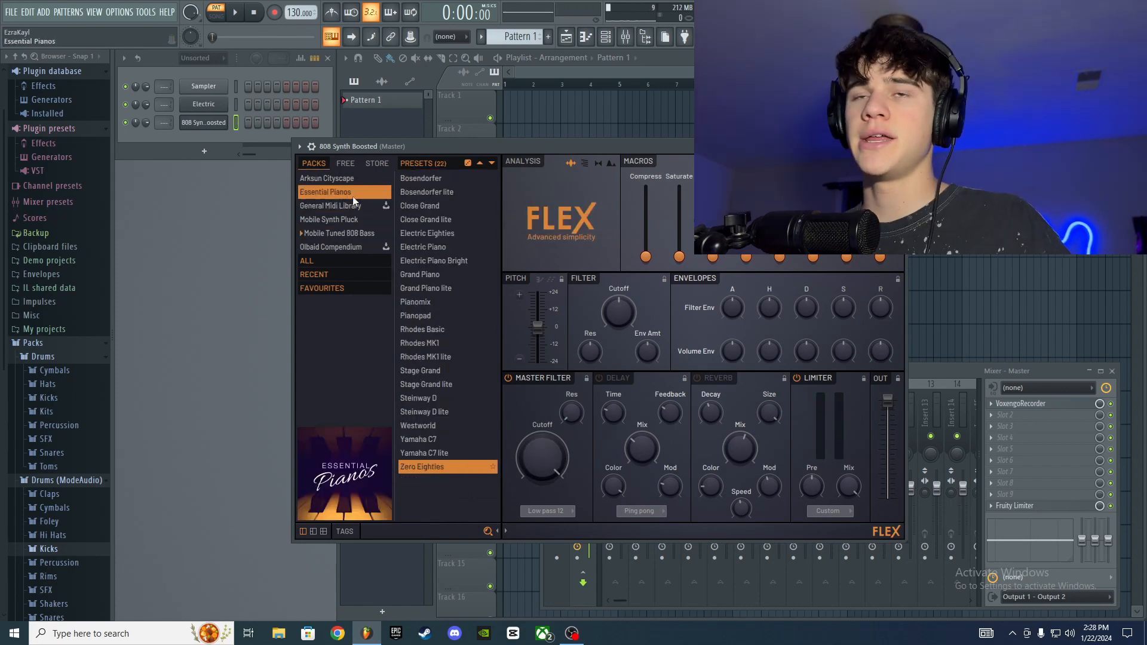
{"action": "left_click", "coordinate": [446, 179]}
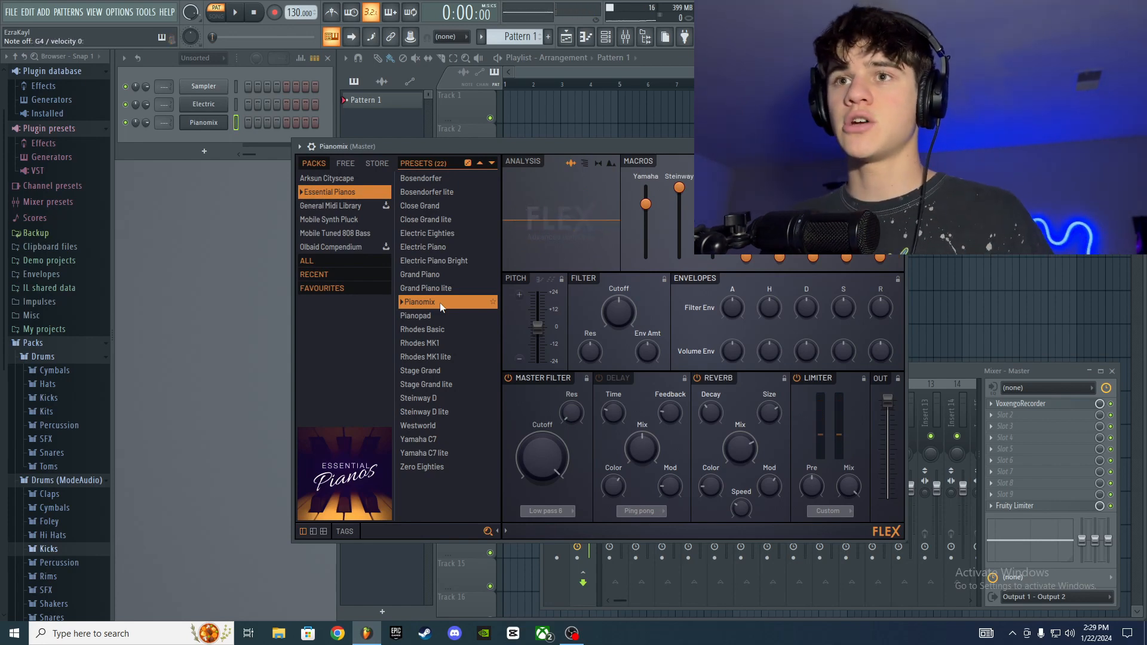
{"action": "left_click", "coordinate": [349, 205]}
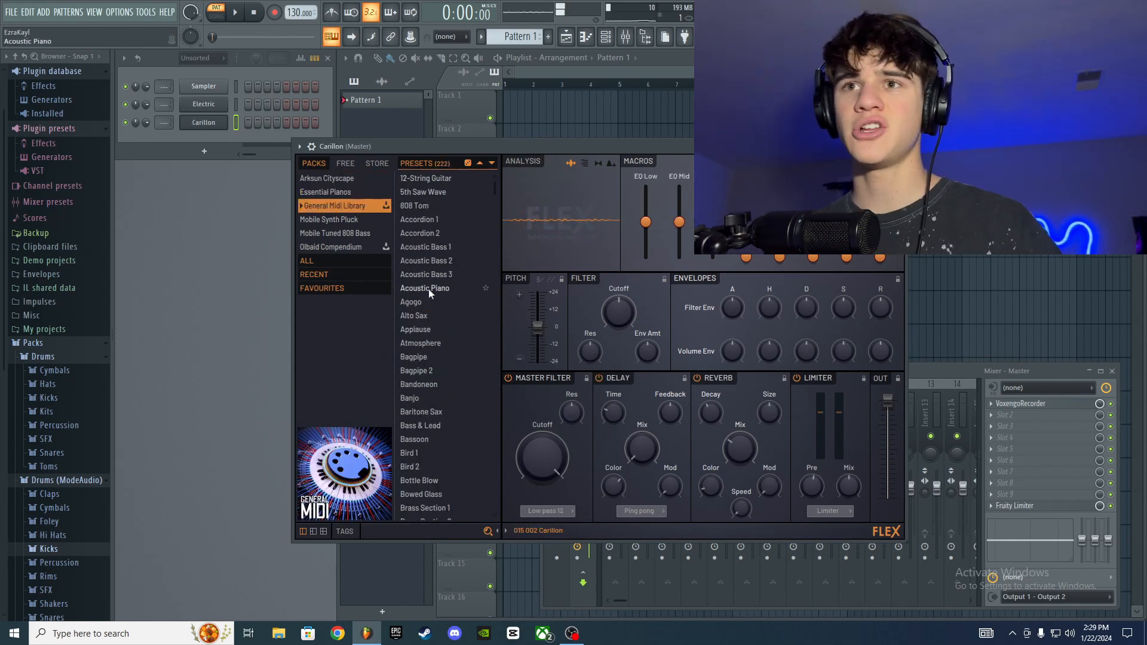
{"action": "left_click", "coordinate": [436, 219]}
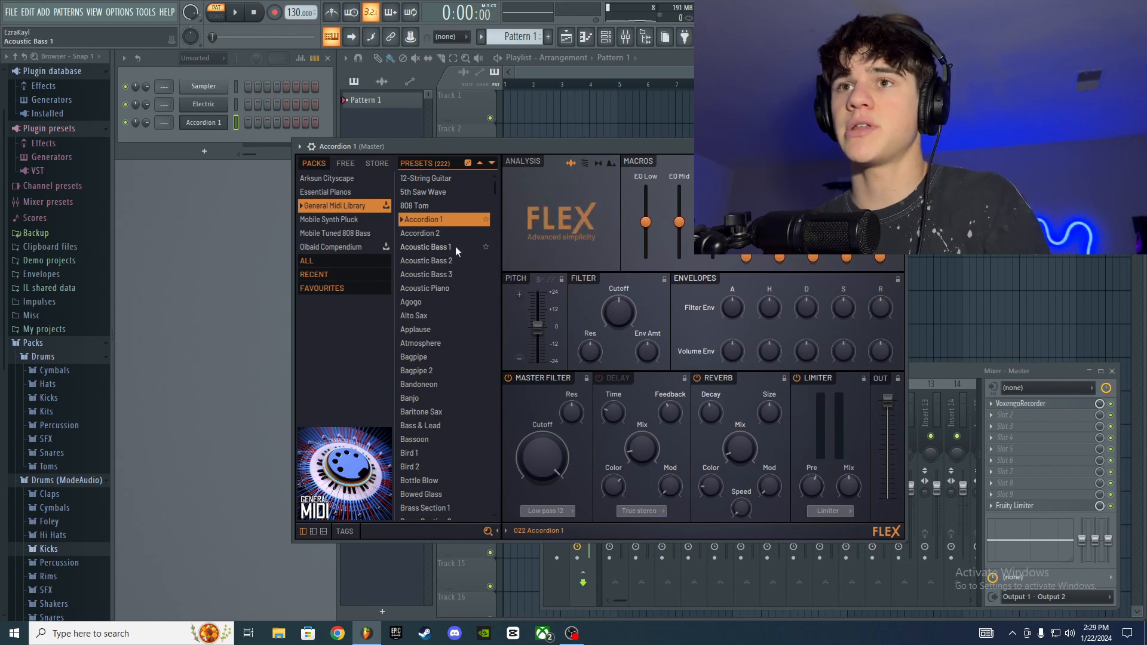
Step: Browse the presets of all FLEX packs together and load Acoustic Bass 3, followed by Agogo
{"action": "scroll", "coordinate": [460, 360], "scroll_direction": "down", "scroll_amount": 3}
{"action": "left_click", "coordinate": [319, 261]}
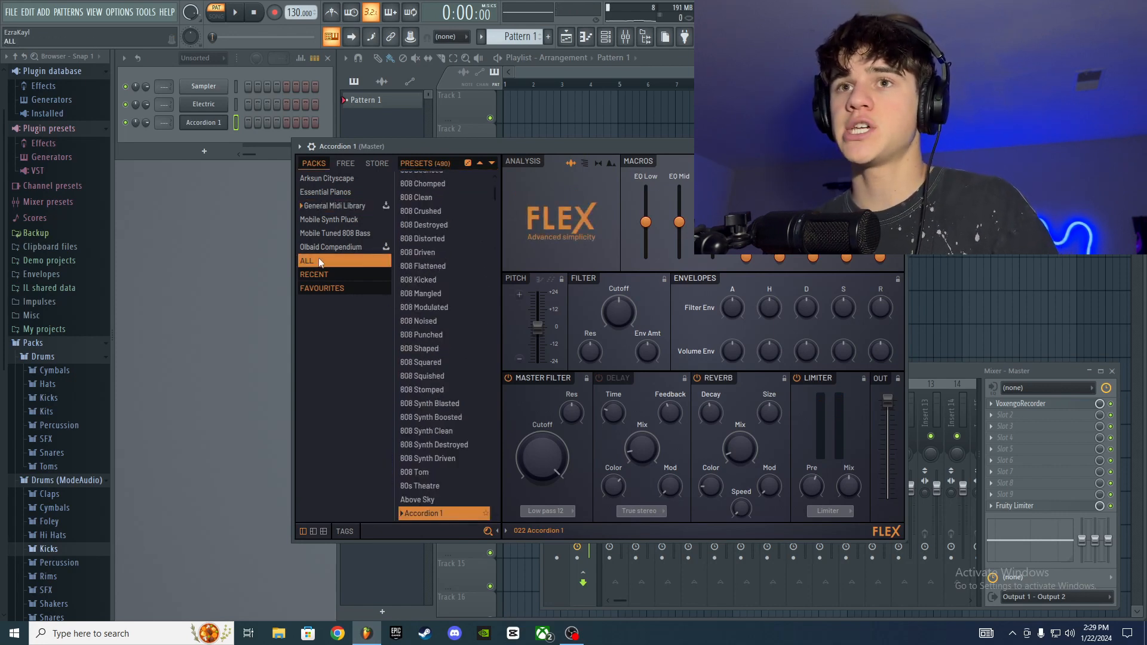
{"action": "scroll", "coordinate": [421, 296], "scroll_direction": "down", "scroll_amount": 15}
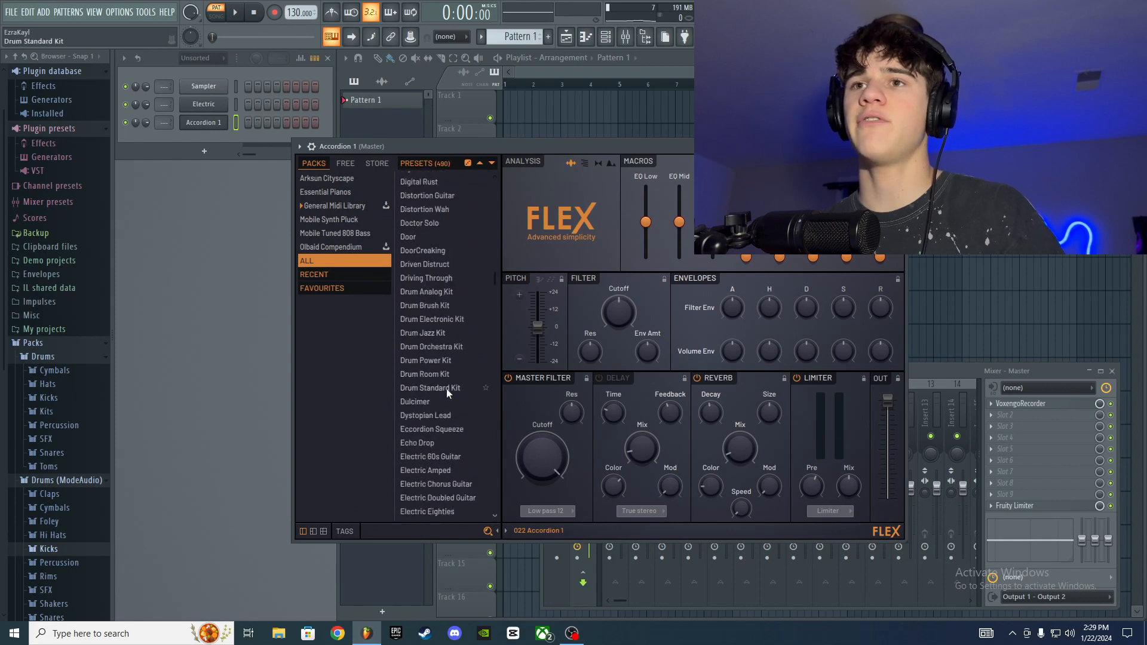
{"action": "scroll", "coordinate": [446, 389], "scroll_direction": "down", "scroll_amount": 8}
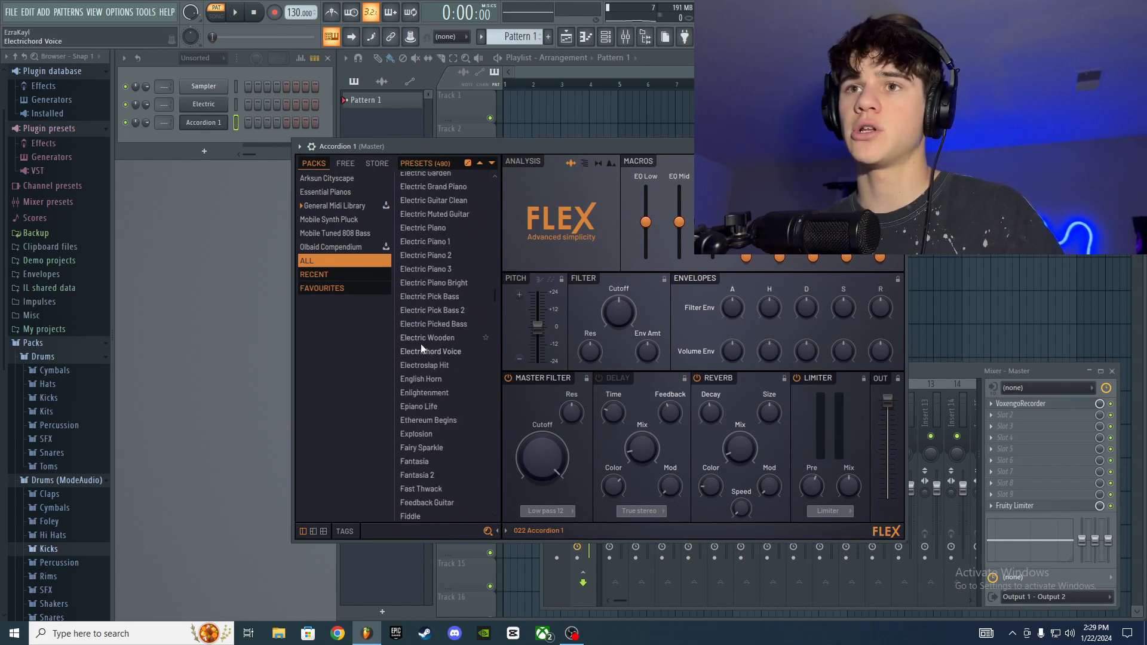
{"action": "scroll", "coordinate": [412, 336], "scroll_direction": "up", "scroll_amount": 20}
{"action": "left_click", "coordinate": [447, 228]}
{"action": "scroll", "coordinate": [412, 266], "scroll_direction": "up", "scroll_amount": 3}
{"action": "scroll", "coordinate": [412, 311], "scroll_direction": "down", "scroll_amount": 8}
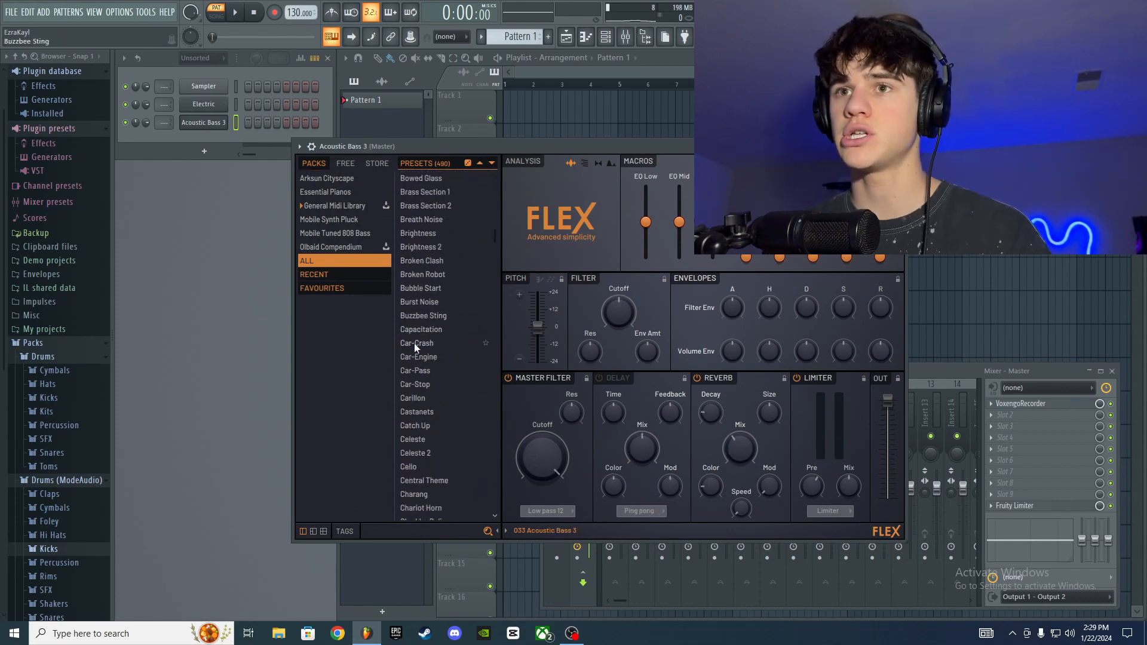
{"action": "scroll", "coordinate": [412, 335], "scroll_direction": "down", "scroll_amount": 8}
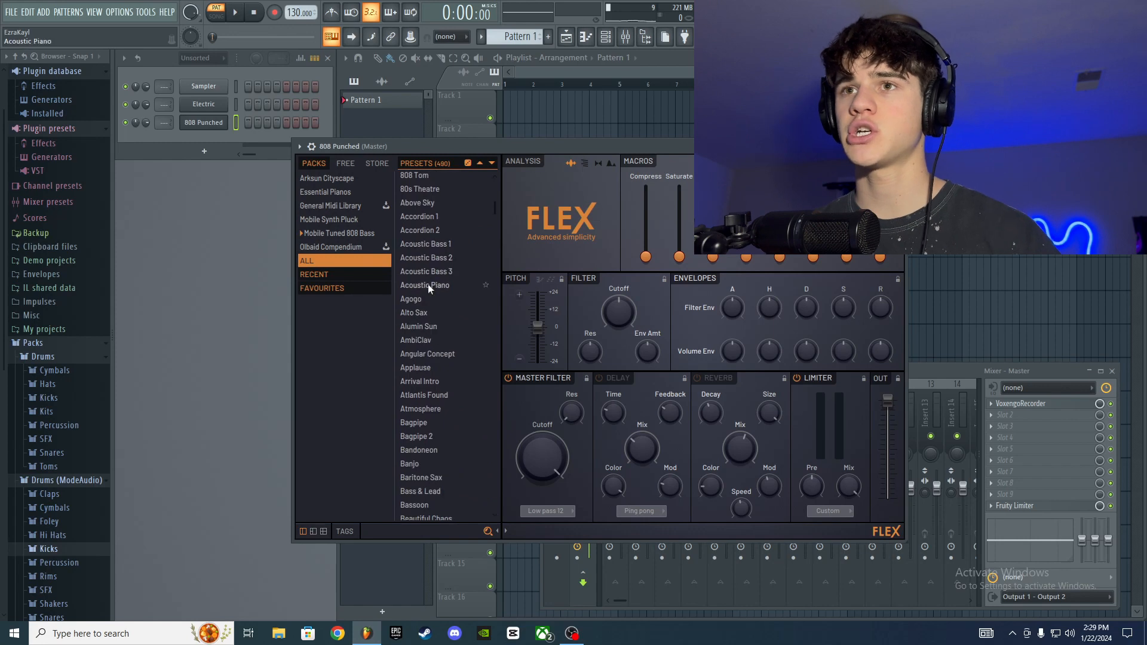
{"action": "left_click", "coordinate": [425, 299]}
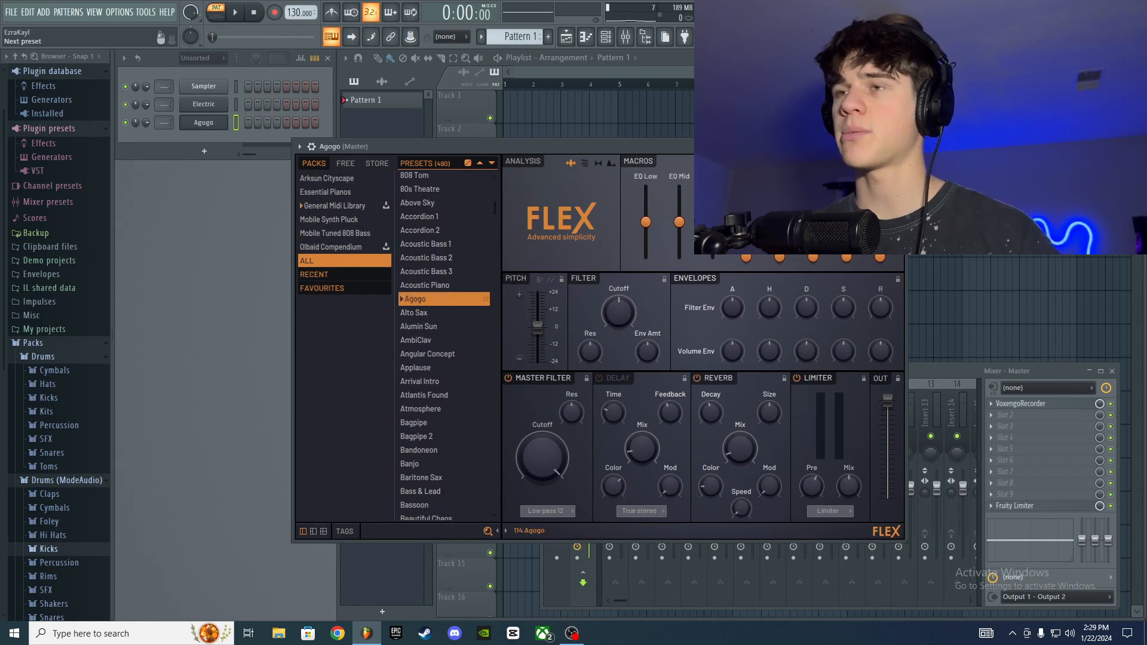
Step: Advance through the FLEX presets one at a time to Angular Concept, then close the synth window
{"action": "left_click", "coordinate": [855, 147]}
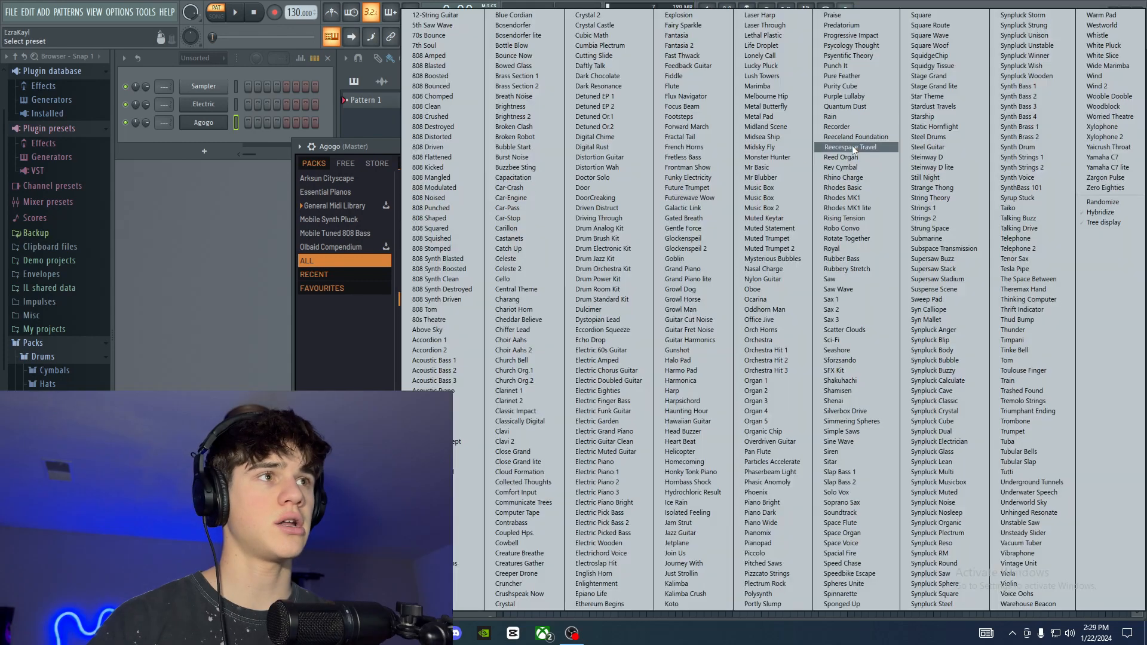
{"action": "left_click", "coordinate": [380, 160]}
{"action": "left_click", "coordinate": [876, 148]}
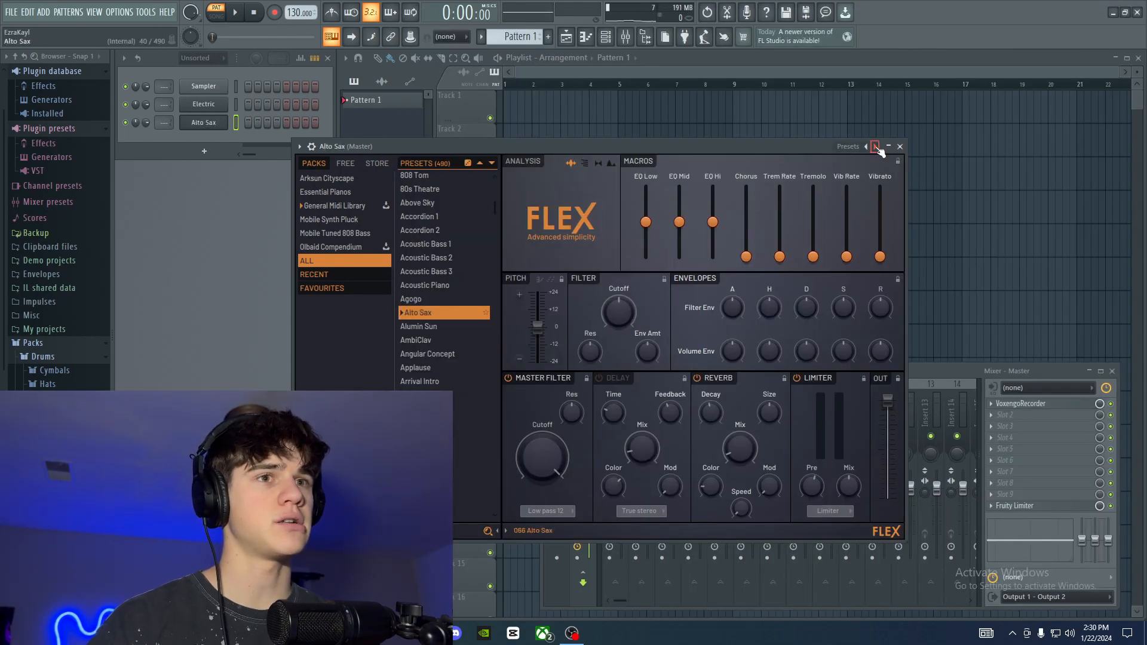
{"action": "left_click", "coordinate": [876, 147]}
{"action": "left_click", "coordinate": [876, 147]}
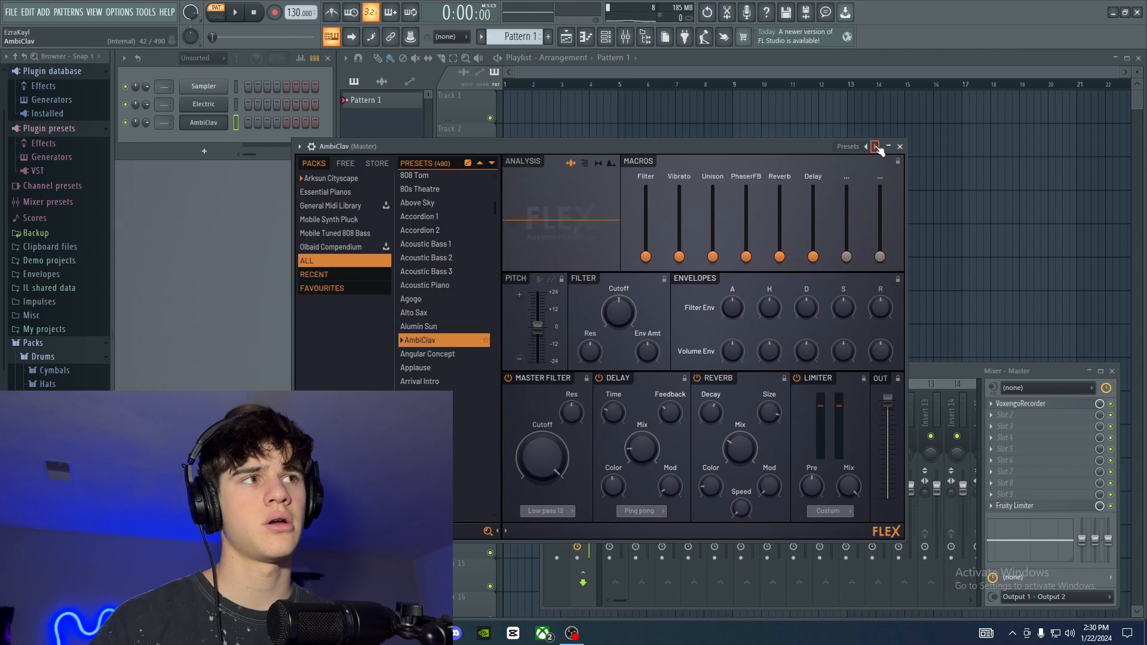
{"action": "left_click", "coordinate": [876, 148]}
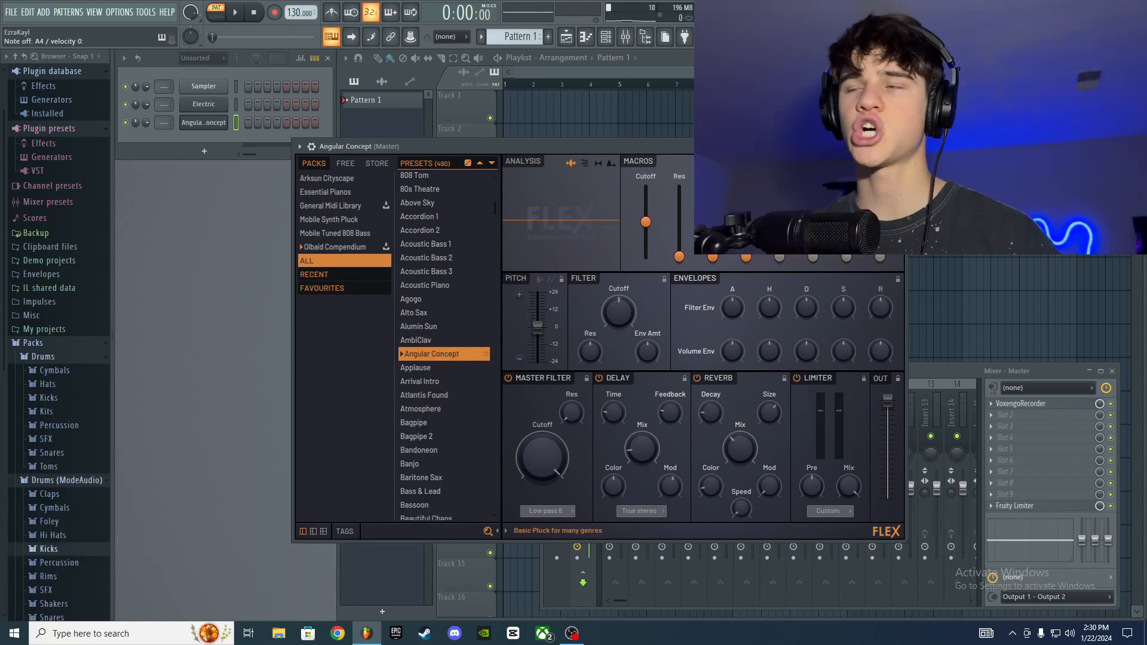
{"action": "left_click", "coordinate": [898, 147]}
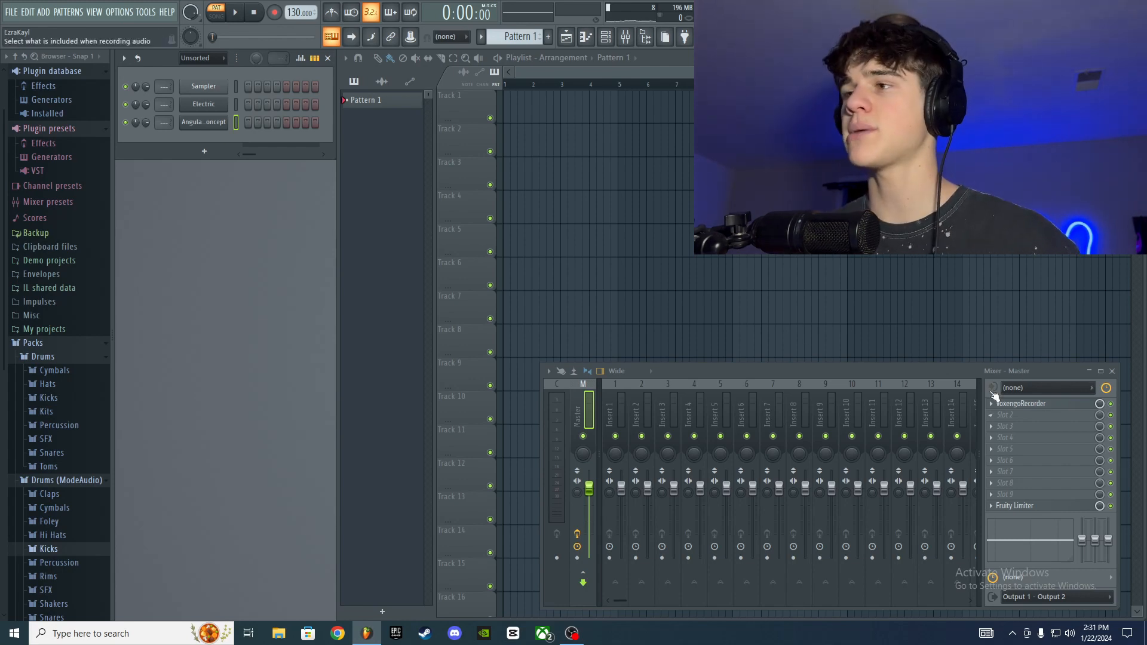
Step: Reposition the mixer and load Fruity Parametric EQ 2 into the first effect slot of Insert 1
{"action": "left_click_drag", "start_coordinate": [994, 372], "coordinate": [820, 223]}
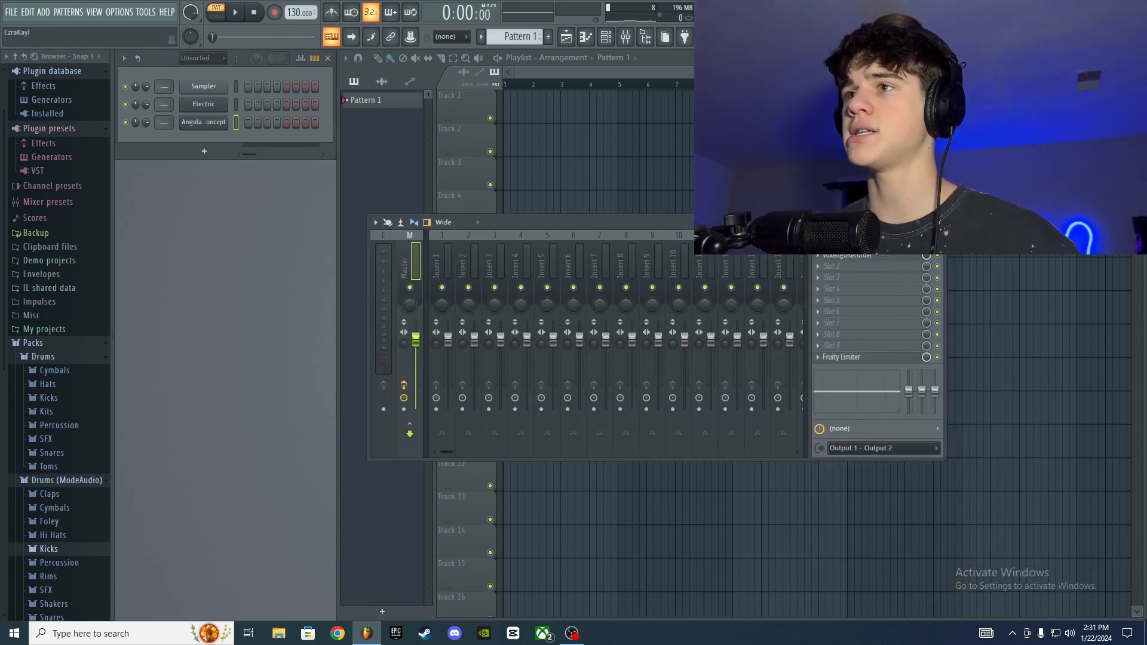
{"action": "left_click", "coordinate": [436, 266]}
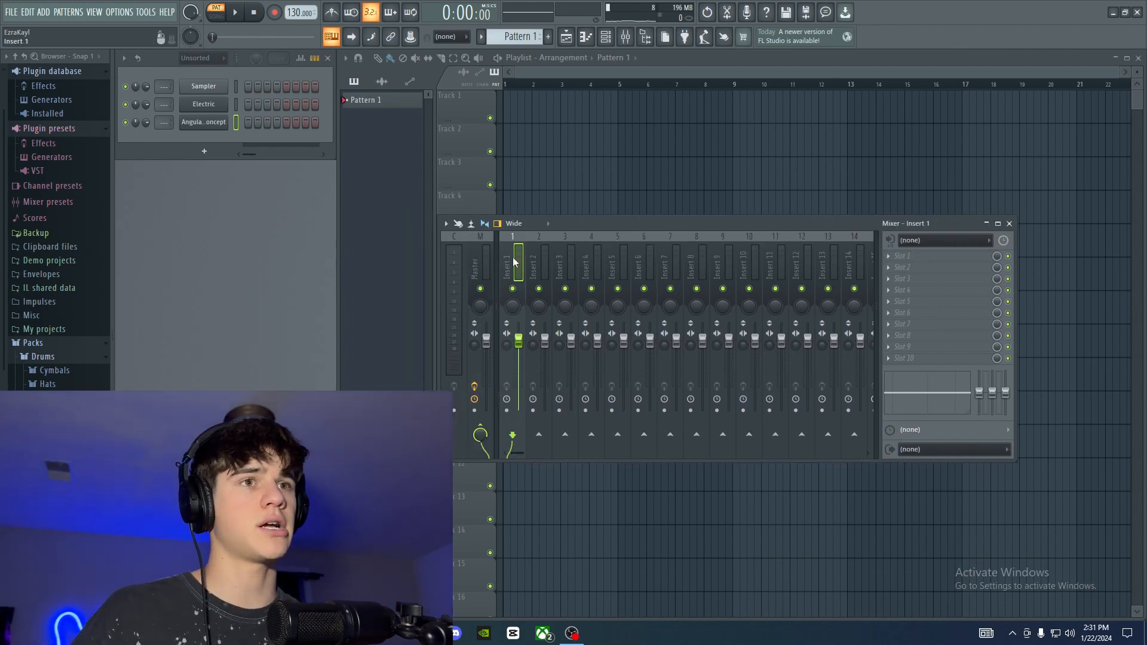
{"action": "left_click", "coordinate": [933, 260]}
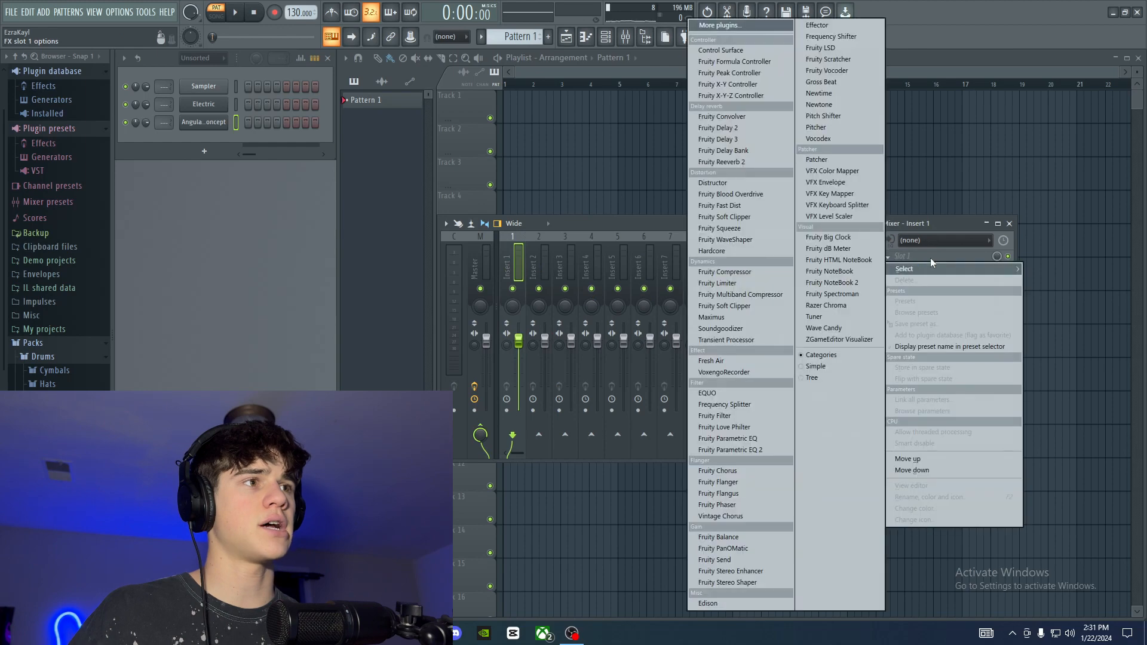
{"action": "left_click", "coordinate": [629, 216]}
{"action": "left_click", "coordinate": [921, 251]}
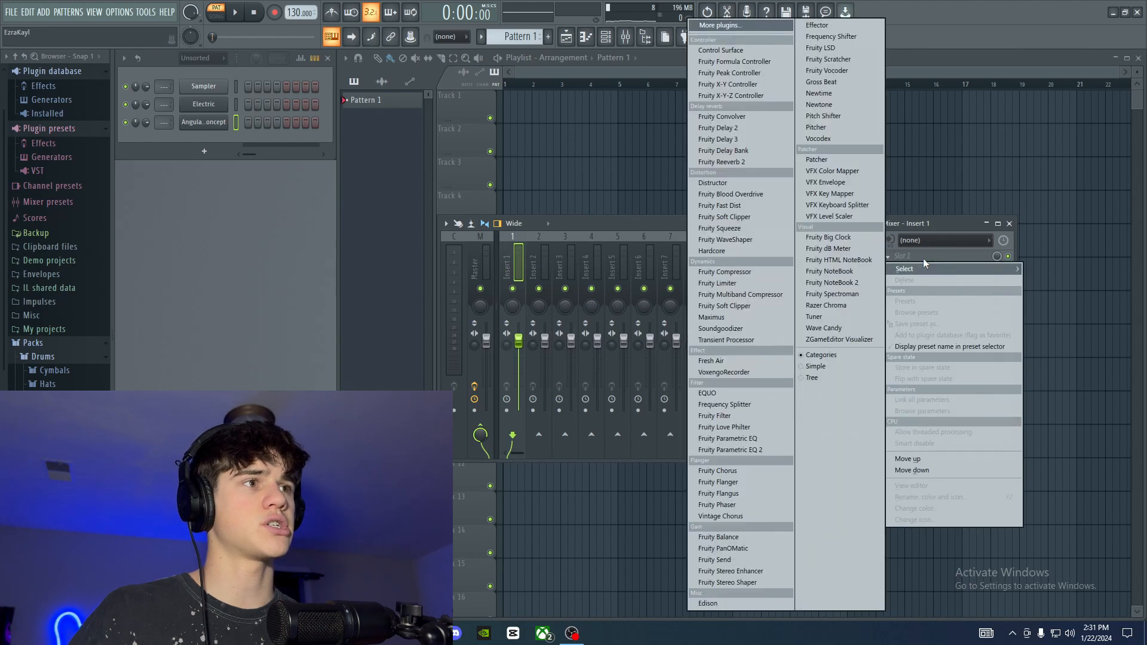
{"action": "left_click", "coordinate": [653, 231]}
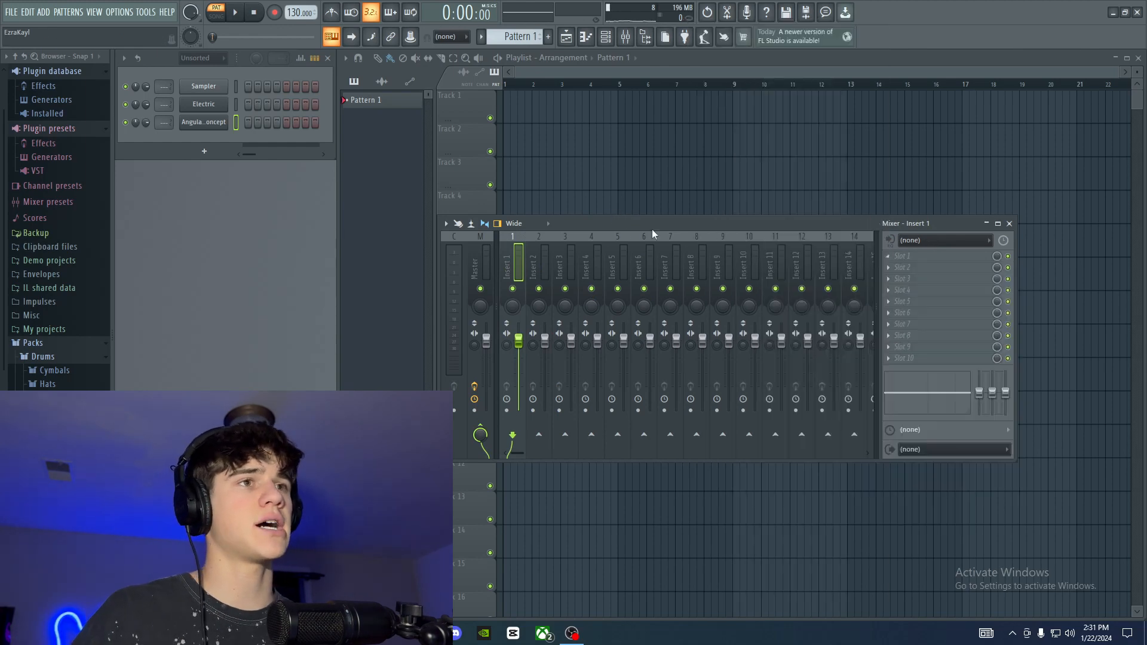
{"action": "left_click", "coordinate": [913, 261]}
{"action": "left_click", "coordinate": [772, 451]}
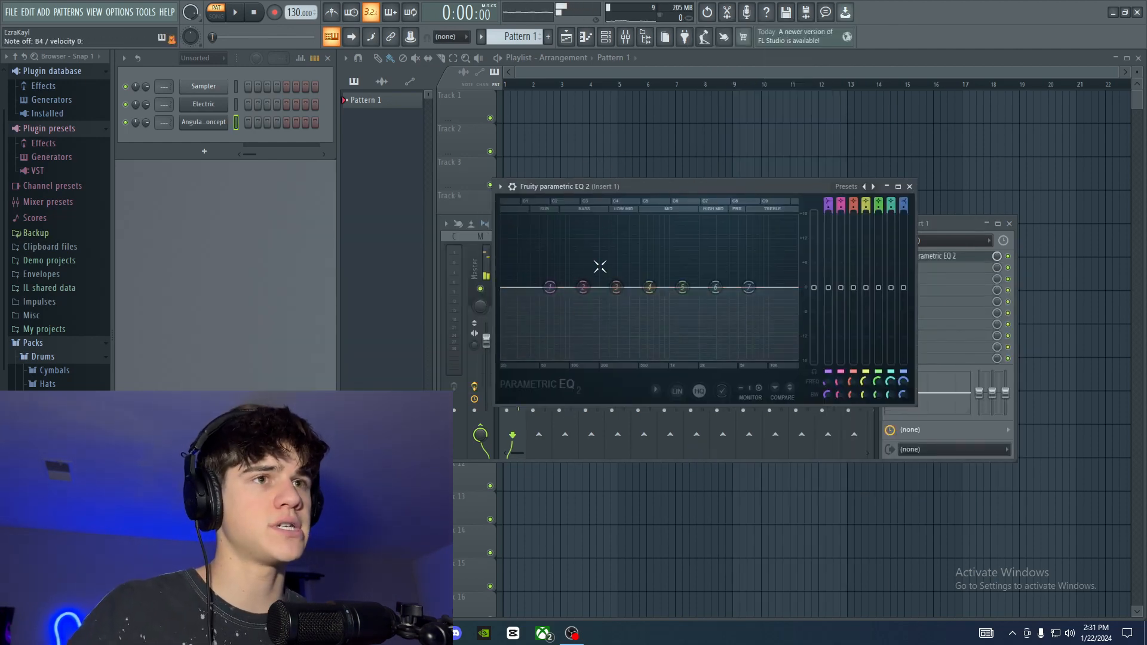
Step: Move the EQ window out of the way and route the Angular Concept channel to mixer track 1
{"action": "left_click_drag", "start_coordinate": [637, 191], "coordinate": [635, 199]}
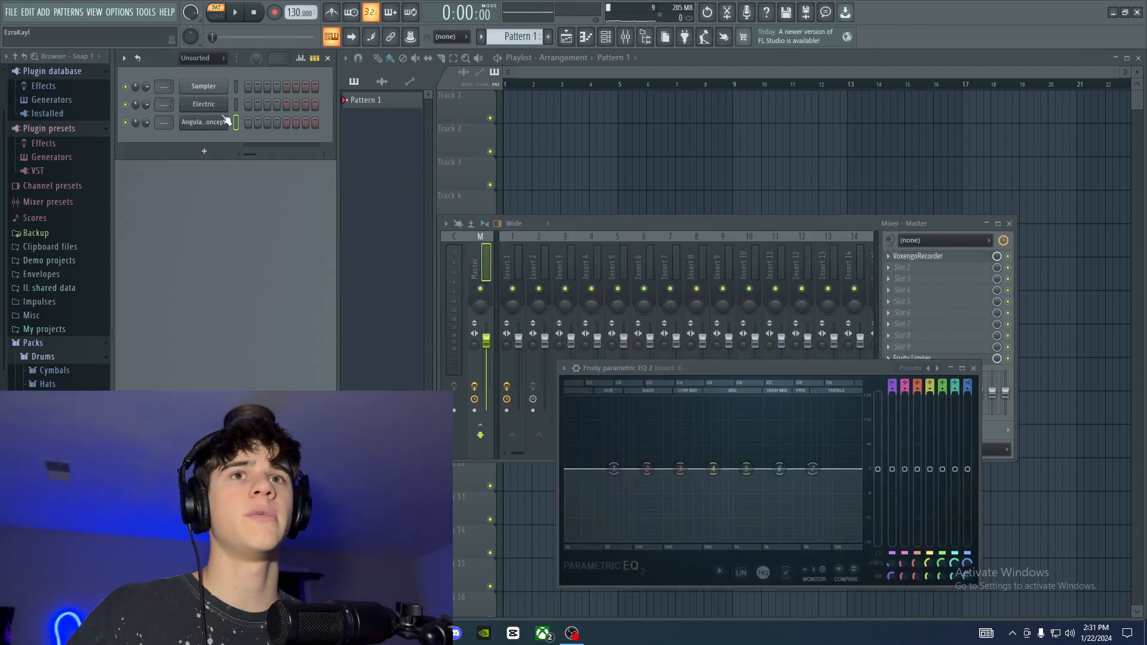
{"action": "left_click", "coordinate": [223, 120]}
{"action": "left_click_drag", "start_coordinate": [442, 141], "coordinate": [457, 133]}
{"action": "left_click_drag", "start_coordinate": [165, 123], "coordinate": [165, 116]}
{"action": "left_click", "coordinate": [892, 130]}
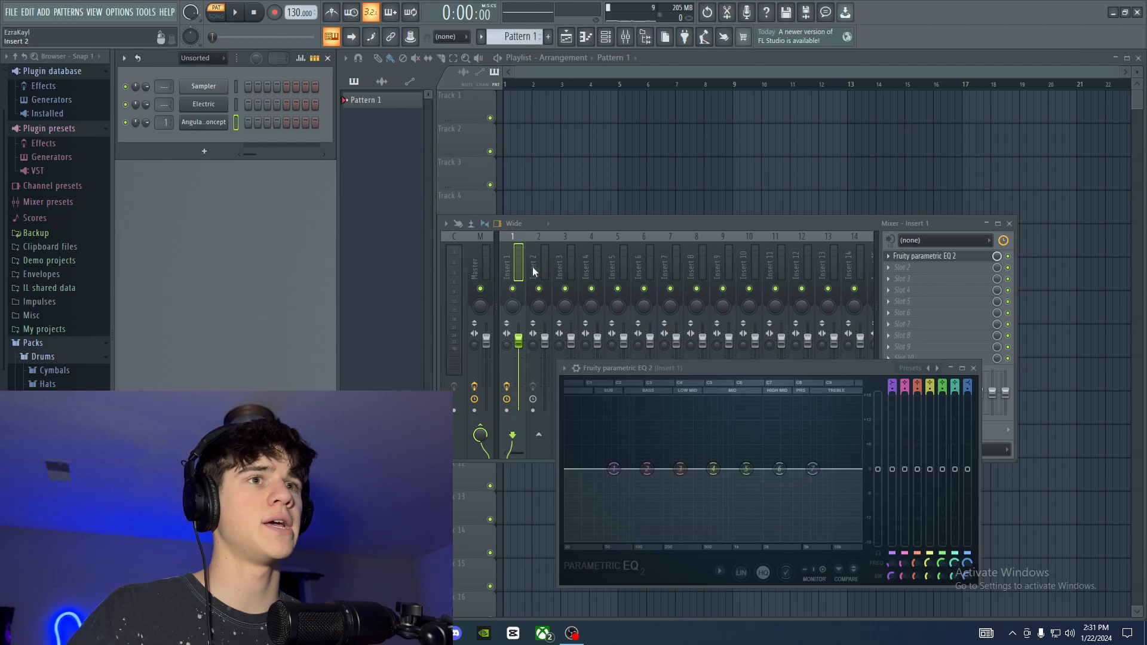
Step: Change EQ band 1 to a high pass filter, adjust its order, and move its cutoff to the lowest frequencies
{"action": "left_click_drag", "start_coordinate": [769, 370], "coordinate": [729, 278]}
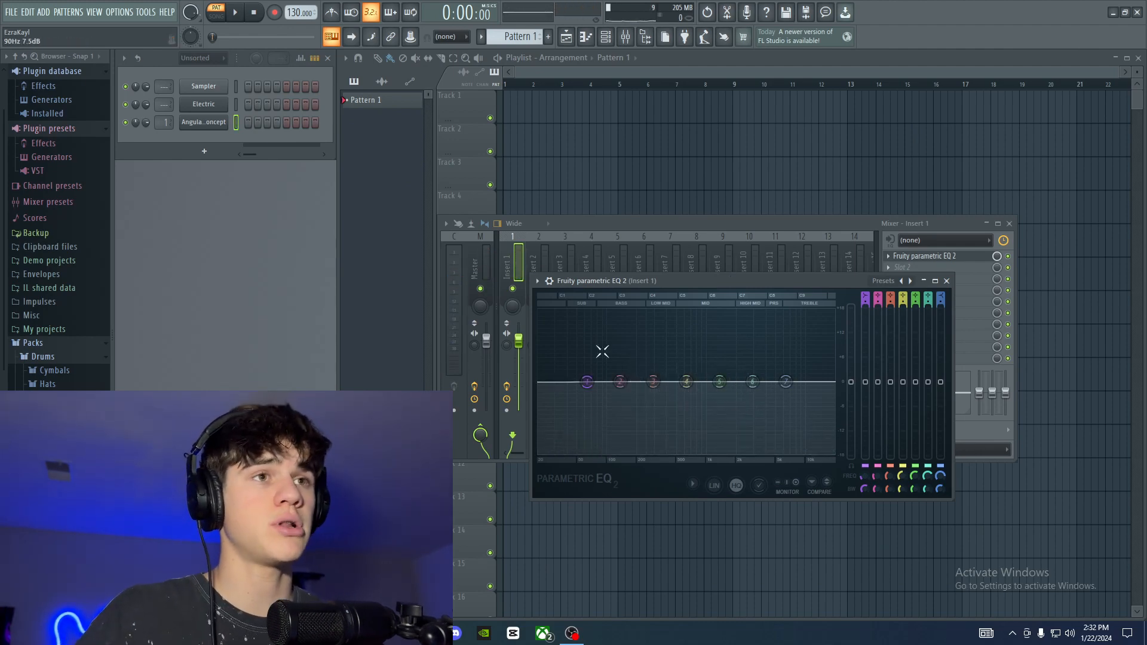
{"action": "right_click", "coordinate": [587, 382]}
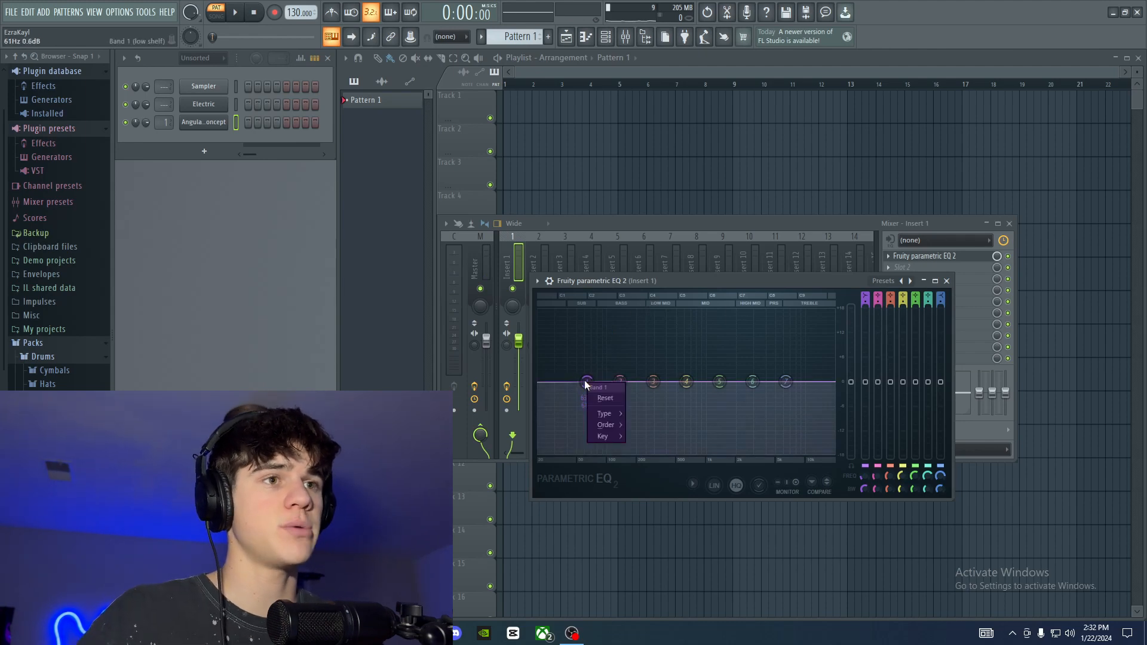
{"action": "left_click", "coordinate": [588, 380]}
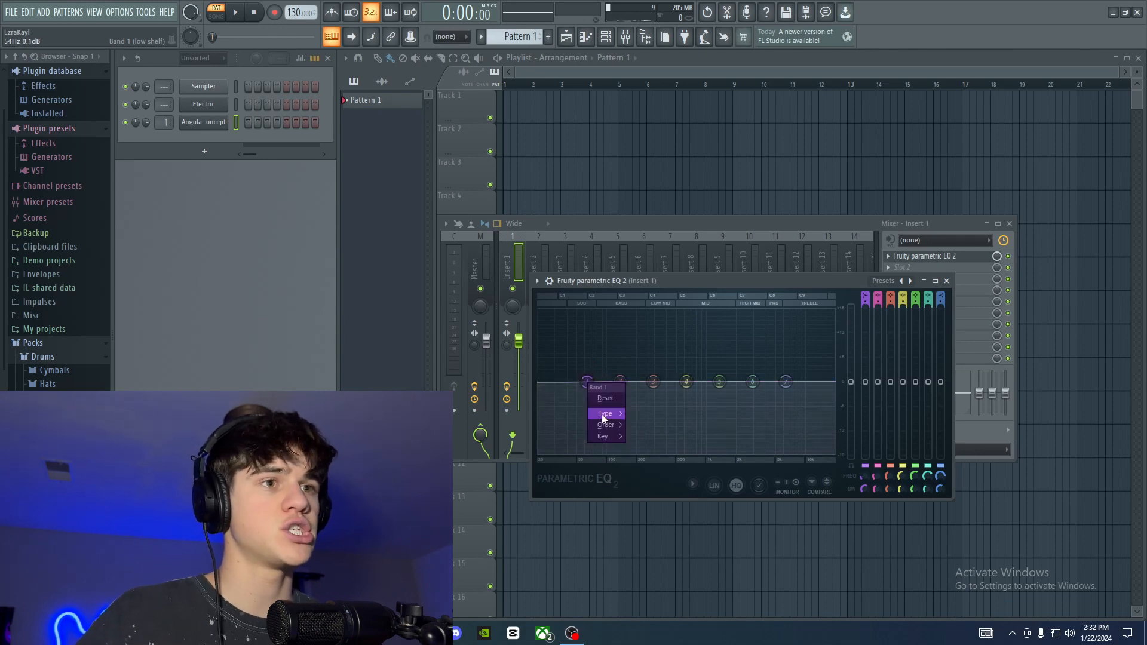
{"action": "mouse_move", "coordinate": [603, 415]}
{"action": "left_click", "coordinate": [650, 445]}
{"action": "right_click", "coordinate": [587, 382]}
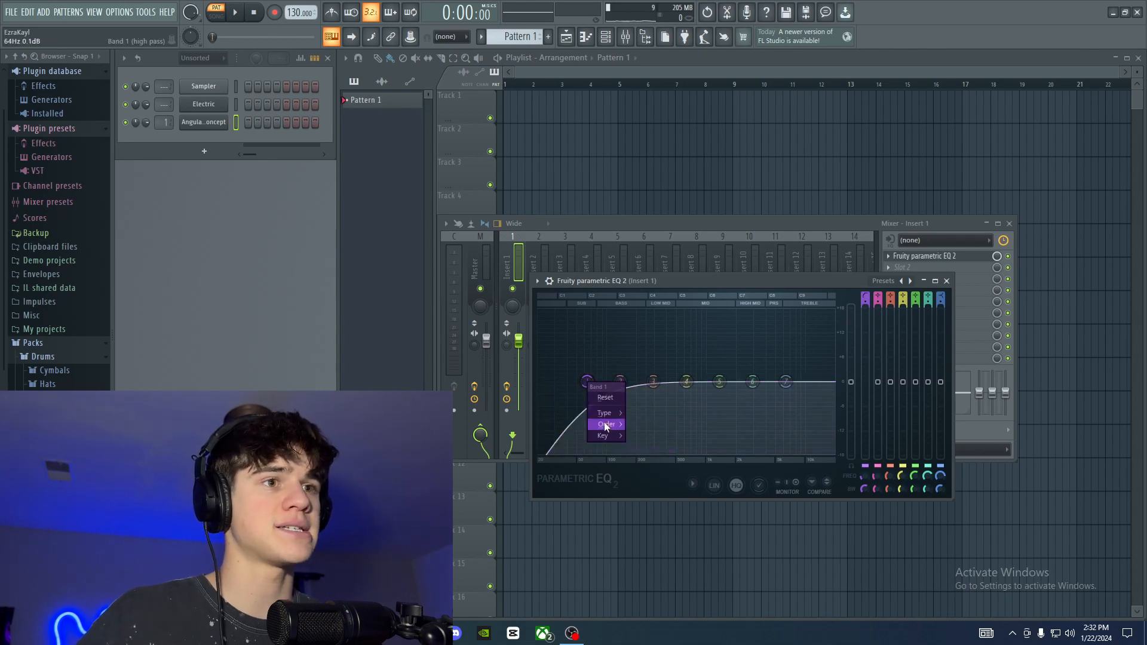
{"action": "left_click", "coordinate": [647, 435]}
{"action": "left_click_drag", "start_coordinate": [588, 382], "coordinate": [542, 382]}
Step: Roll off the highs by pulling band 7 down into the mids, and boost band 4 slightly at about 961 Hz
{"action": "left_click_drag", "start_coordinate": [786, 382], "coordinate": [719, 452]}
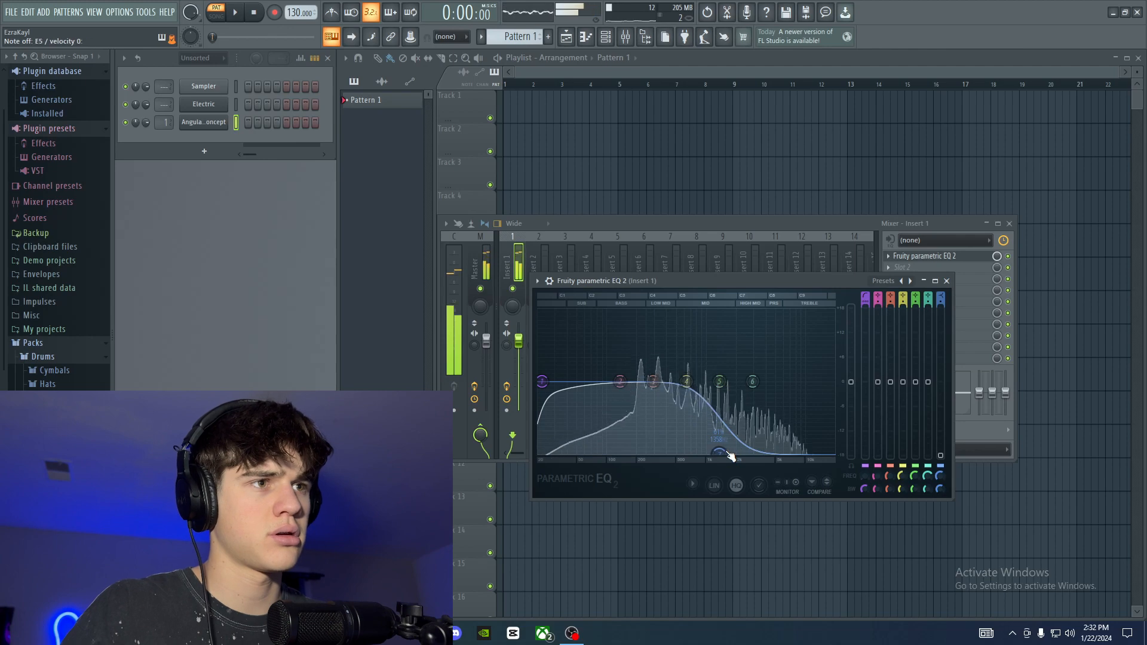
{"action": "left_click_drag", "start_coordinate": [686, 381], "coordinate": [691, 352]}
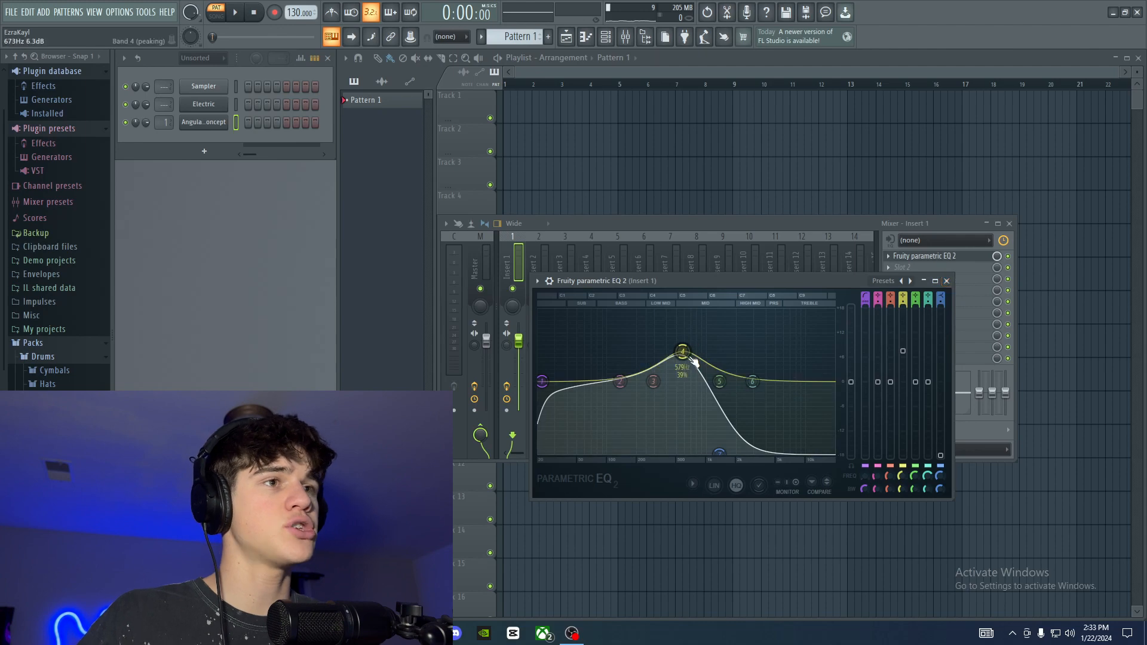
{"action": "left_click_drag", "start_coordinate": [682, 351], "coordinate": [704, 369]}
Step: Move the band 7 high cut up to the high mids and the band 1 high pass up to the upper bass
{"action": "left_click_drag", "start_coordinate": [720, 451], "coordinate": [783, 451]}
{"action": "left_click_drag", "start_coordinate": [542, 381], "coordinate": [632, 381]}
{"action": "left_click_drag", "start_coordinate": [782, 448], "coordinate": [767, 448]}
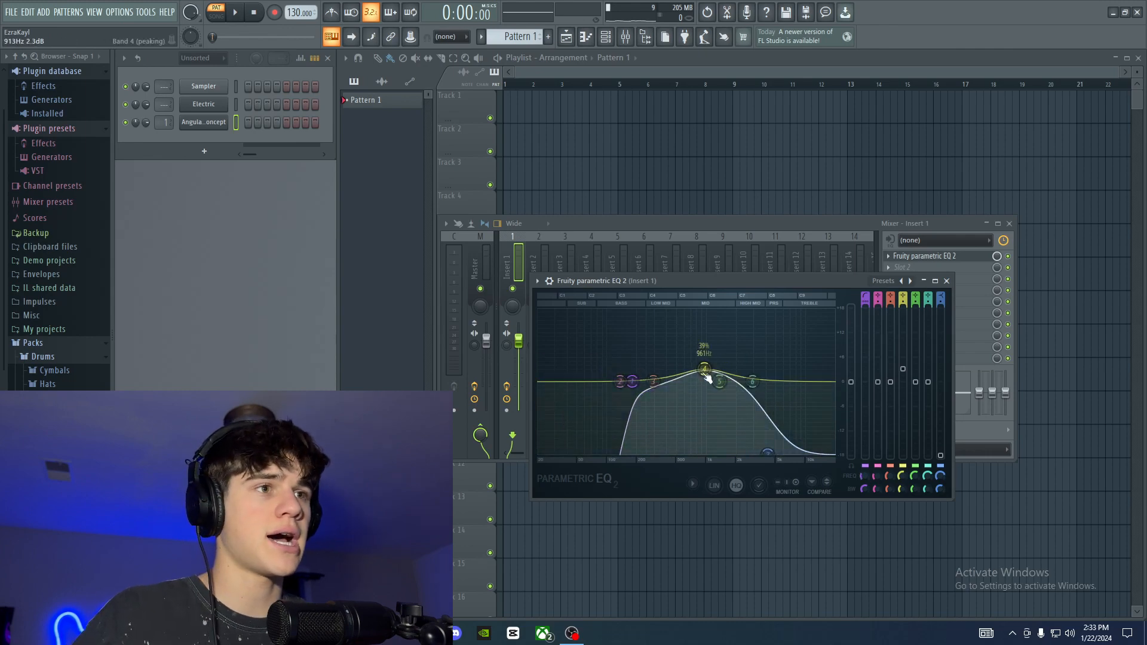
Step: Increase the band 4 boost slightly, move the band 1 high pass up into the low end of the mids, and close the EQ
{"action": "mouse_move", "coordinate": [705, 370]}
{"action": "left_mouse_down"}
{"action": "mouse_move", "coordinate": [715, 354]}
{"action": "mouse_move", "coordinate": [703, 363]}
{"action": "left_mouse_up"}
{"action": "key", "text": "space"}
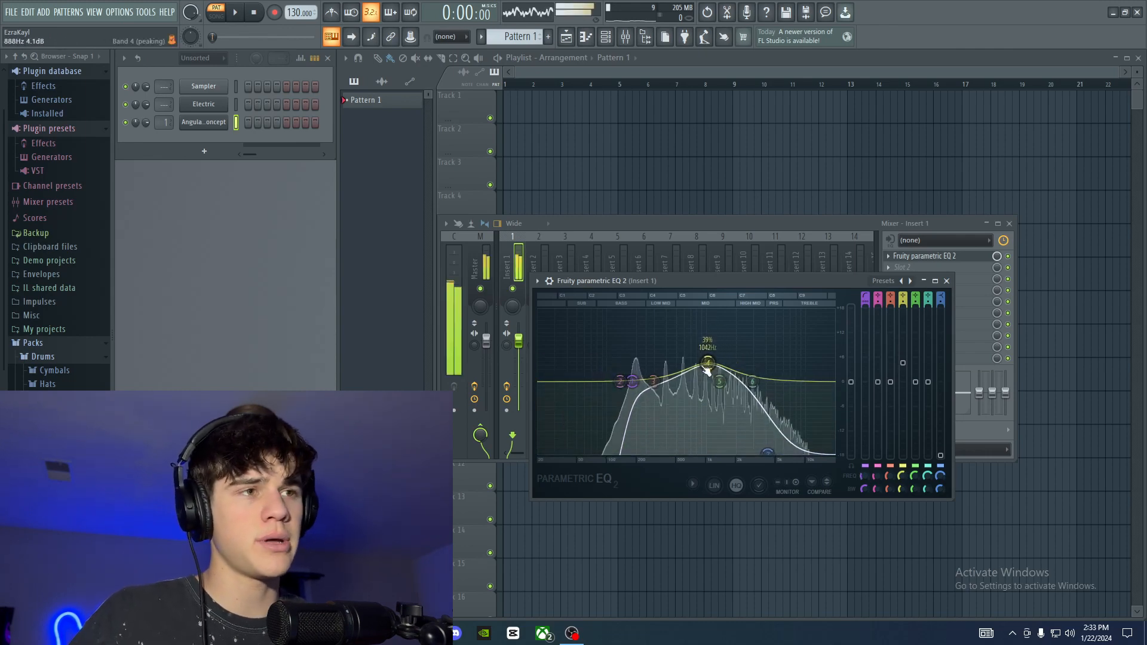
{"action": "left_click_drag", "start_coordinate": [632, 381], "coordinate": [667, 381]}
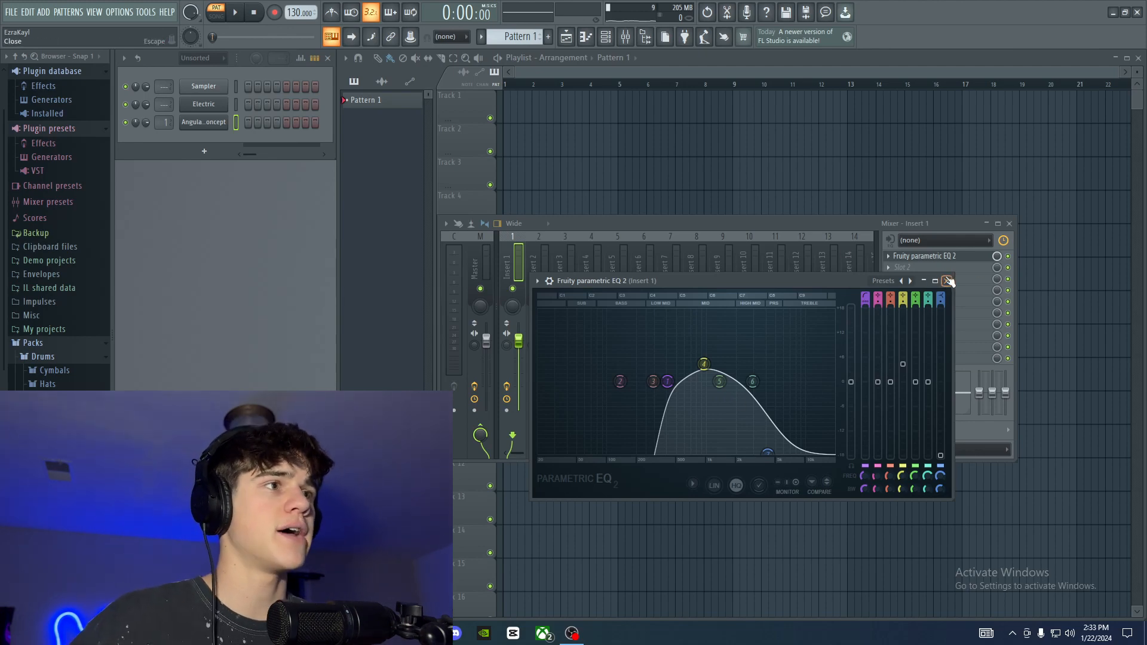
{"action": "left_click_drag", "start_coordinate": [726, 283], "coordinate": [707, 252]}
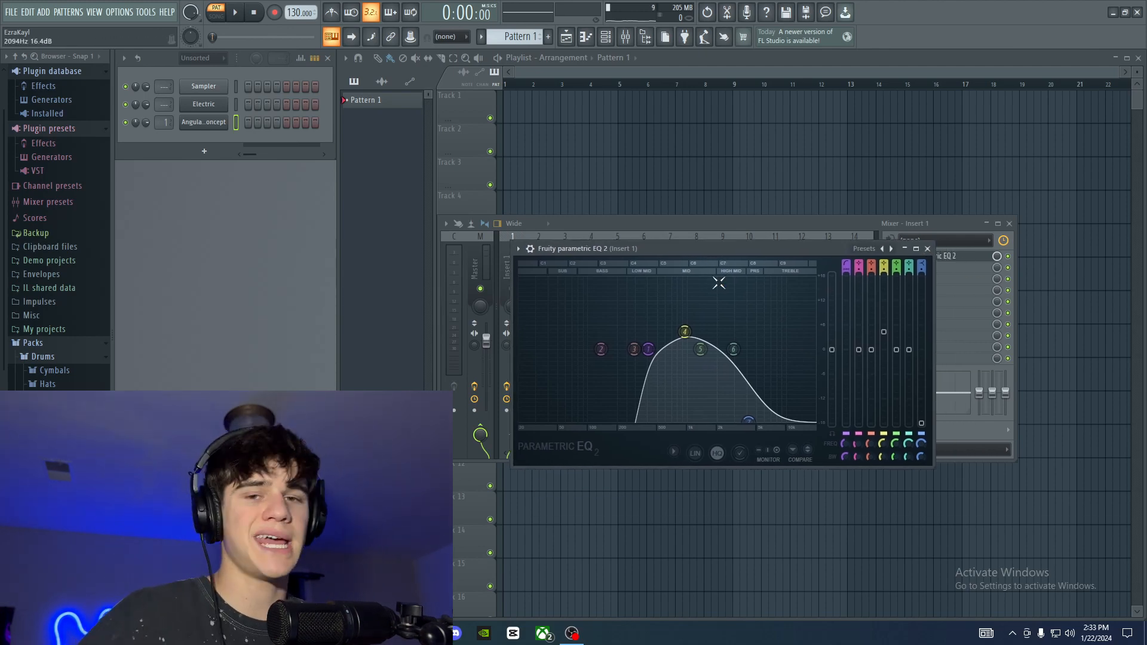
{"action": "left_click", "coordinate": [927, 249]}
Step: Load Fruity Limiter into the second effect slot of Insert 1 and place its window over the mixer tracks
{"action": "left_click", "coordinate": [907, 267]}
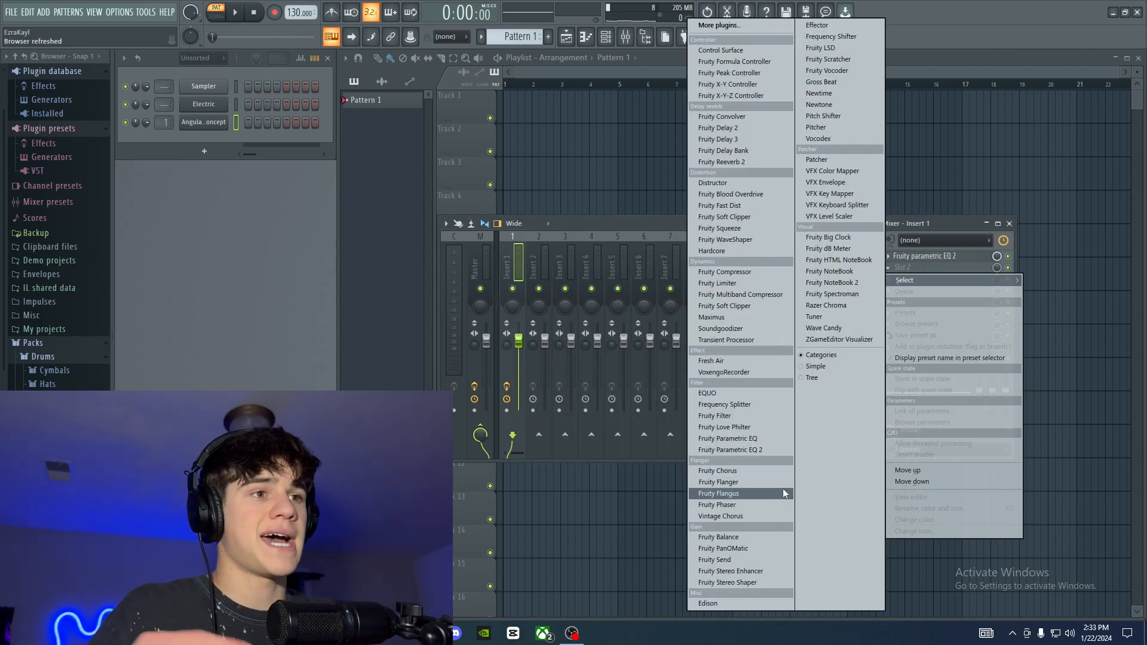
{"action": "left_click", "coordinate": [736, 285]}
{"action": "left_click_drag", "start_coordinate": [479, 195], "coordinate": [749, 228]}
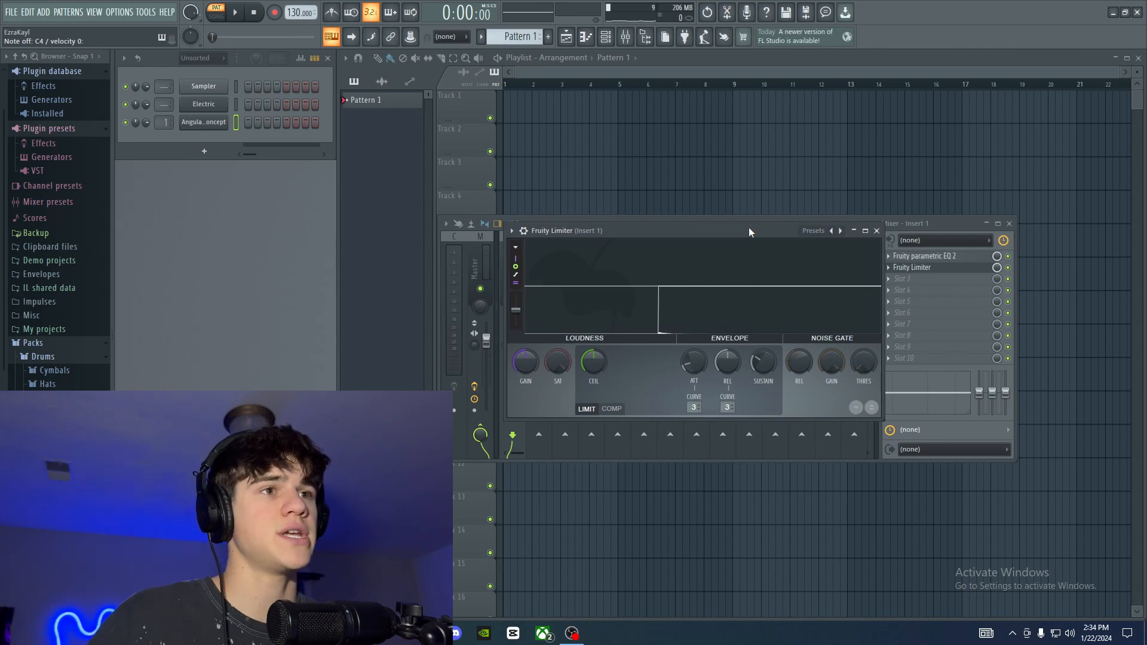
Step: Look through Fruity Limiter's factory presets, staying on the Default preset
{"action": "left_click", "coordinate": [813, 231]}
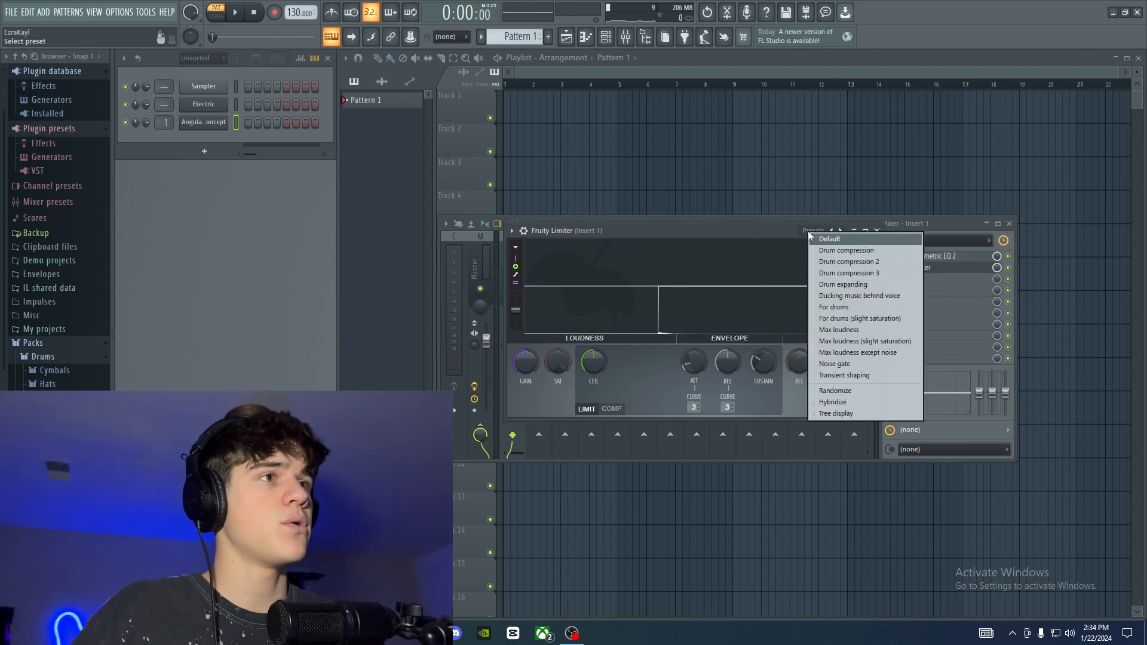
{"action": "left_click", "coordinate": [816, 238]}
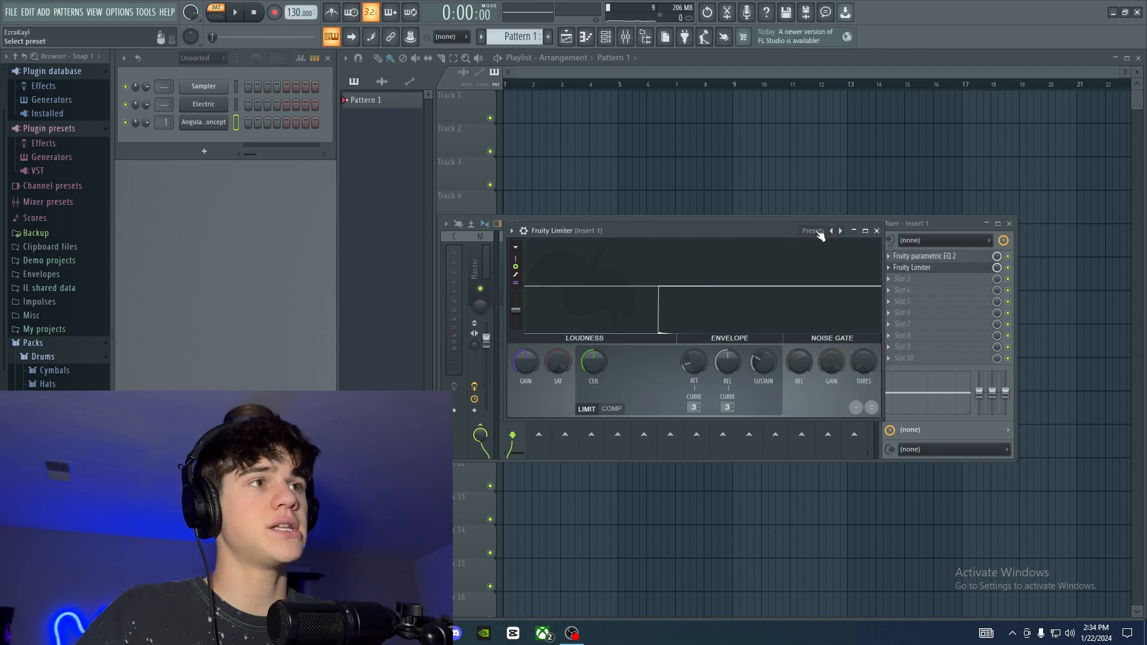
{"action": "left_click", "coordinate": [818, 233]}
{"action": "left_click", "coordinate": [853, 241]}
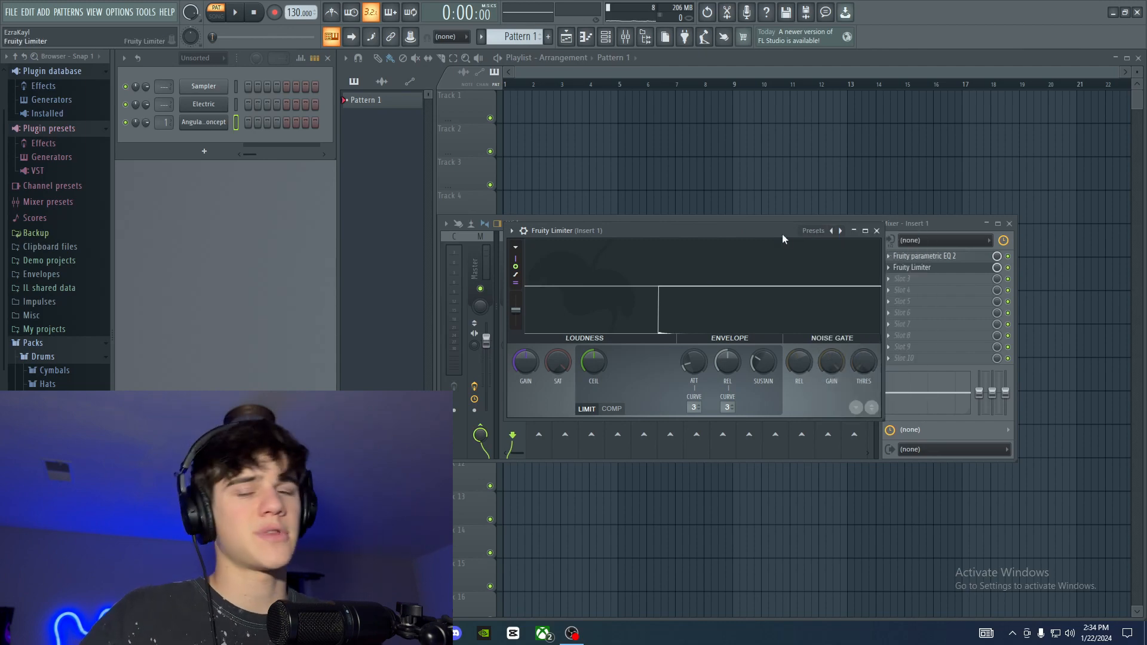
{"action": "left_click", "coordinate": [823, 234]}
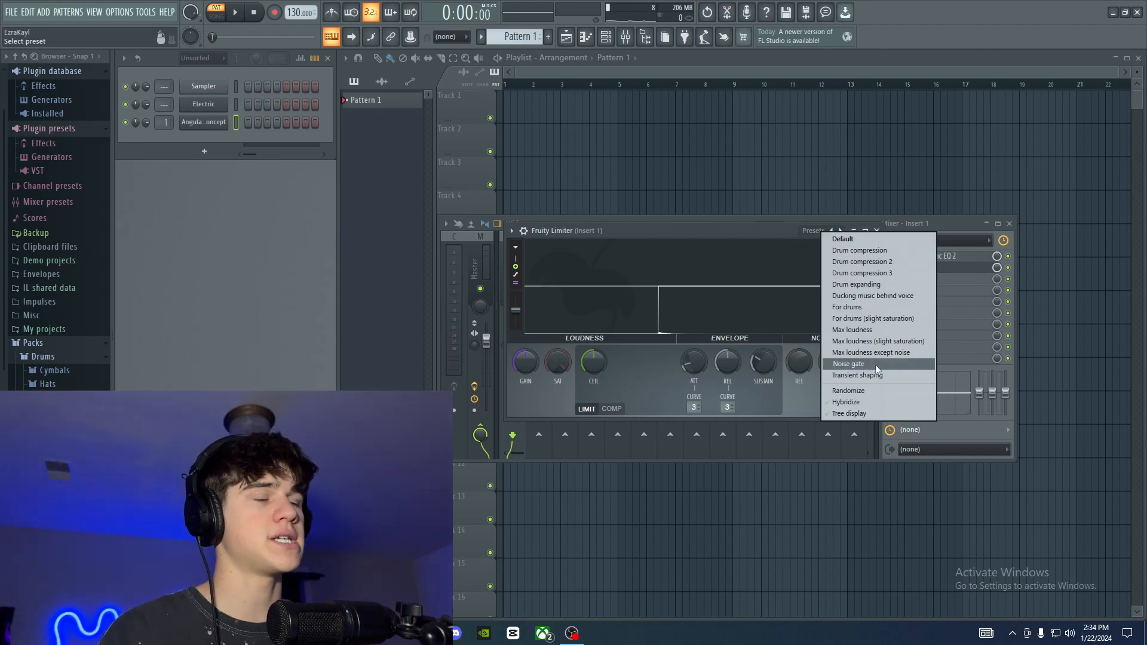
{"action": "left_click", "coordinate": [834, 241]}
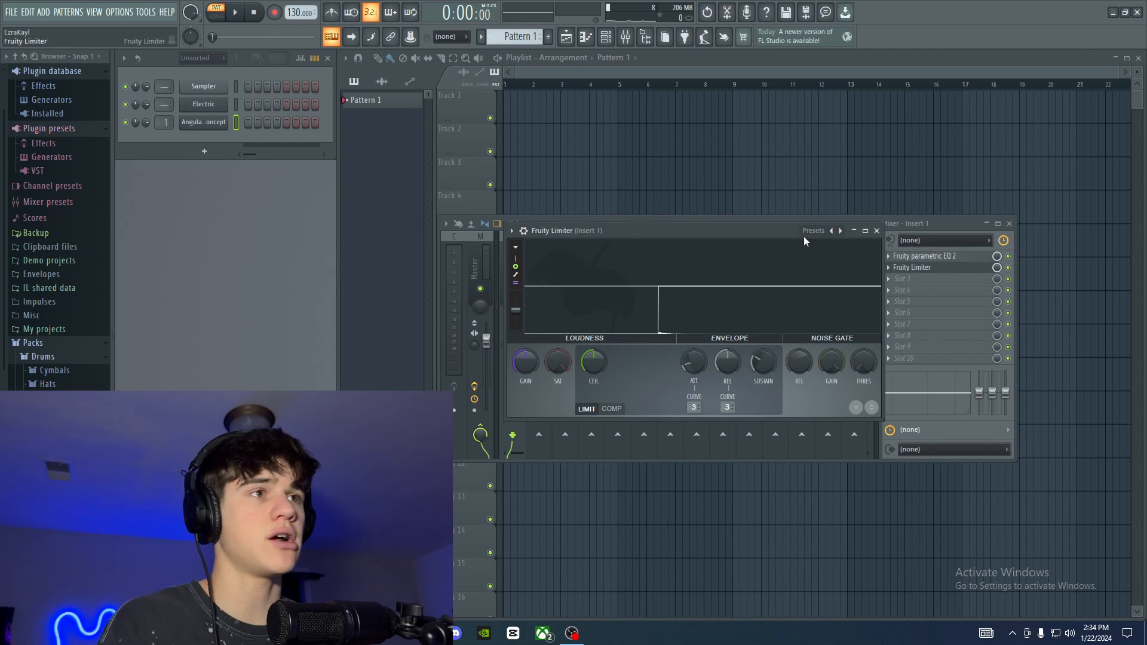
Step: Load the Noise gate preset in Fruity Limiter and adjust the noise threshold to about -32 dB
{"action": "left_click", "coordinate": [805, 235]}
{"action": "left_click", "coordinate": [862, 363]}
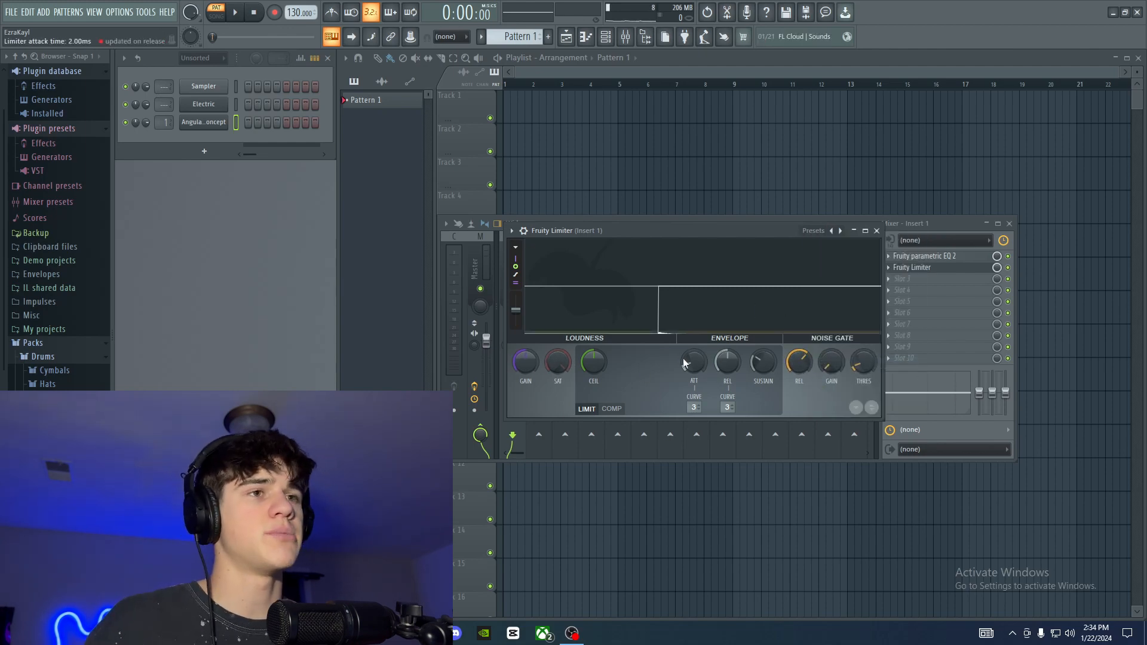
{"action": "left_click_drag", "start_coordinate": [864, 362], "coordinate": [865, 357]}
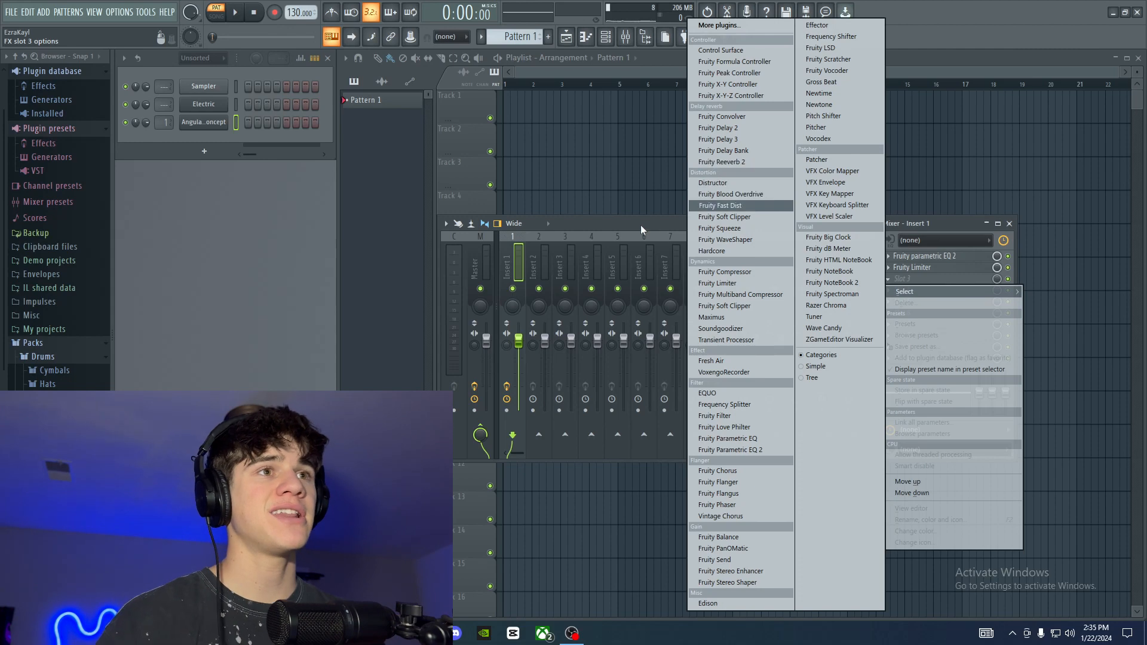
Step: Add Fruity Reeverb 2 to the third effect slot of Insert 1 and position its window over the mixer
{"action": "left_click", "coordinate": [904, 246]}
{"action": "left_click", "coordinate": [902, 279]}
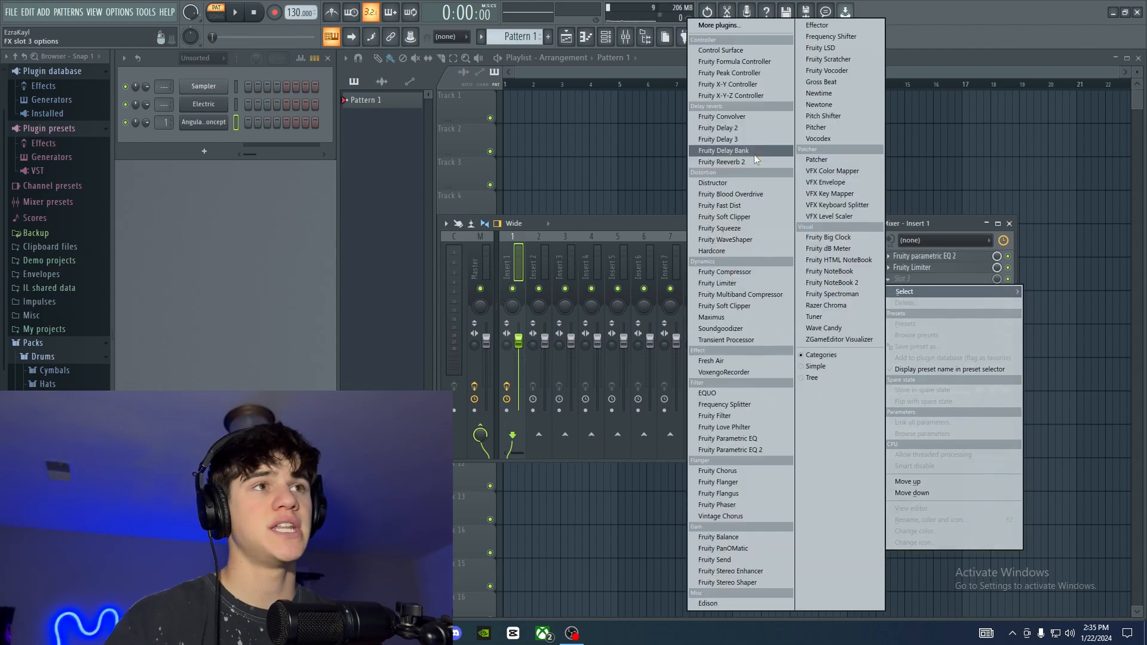
{"action": "left_click", "coordinate": [751, 161]}
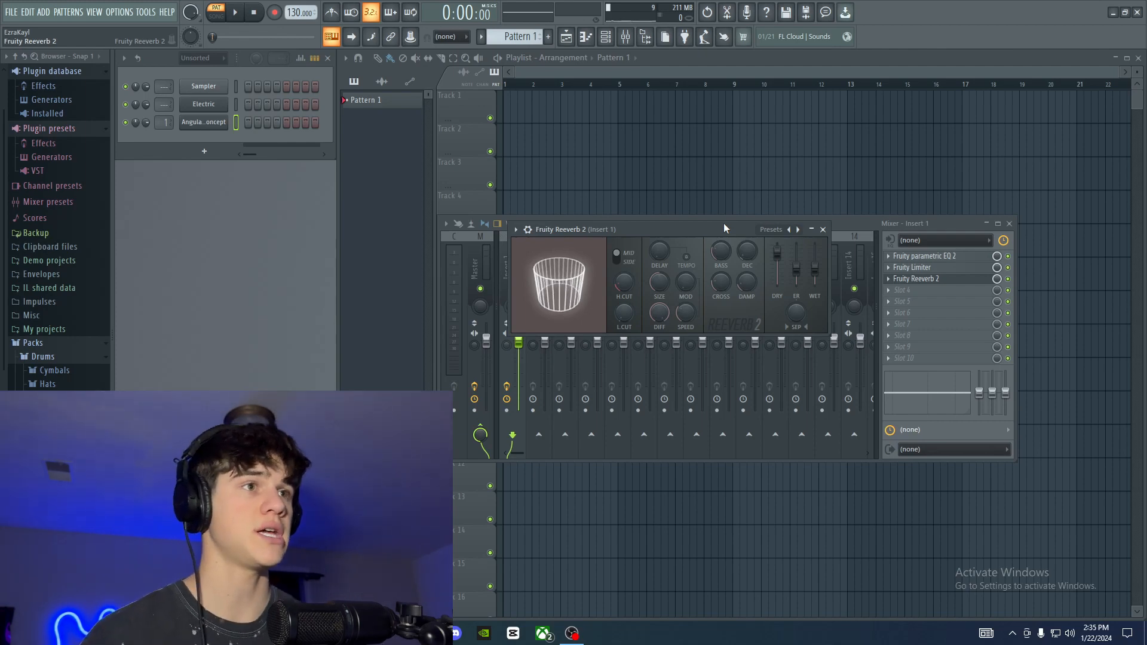
{"action": "left_click_drag", "start_coordinate": [717, 233], "coordinate": [746, 231]}
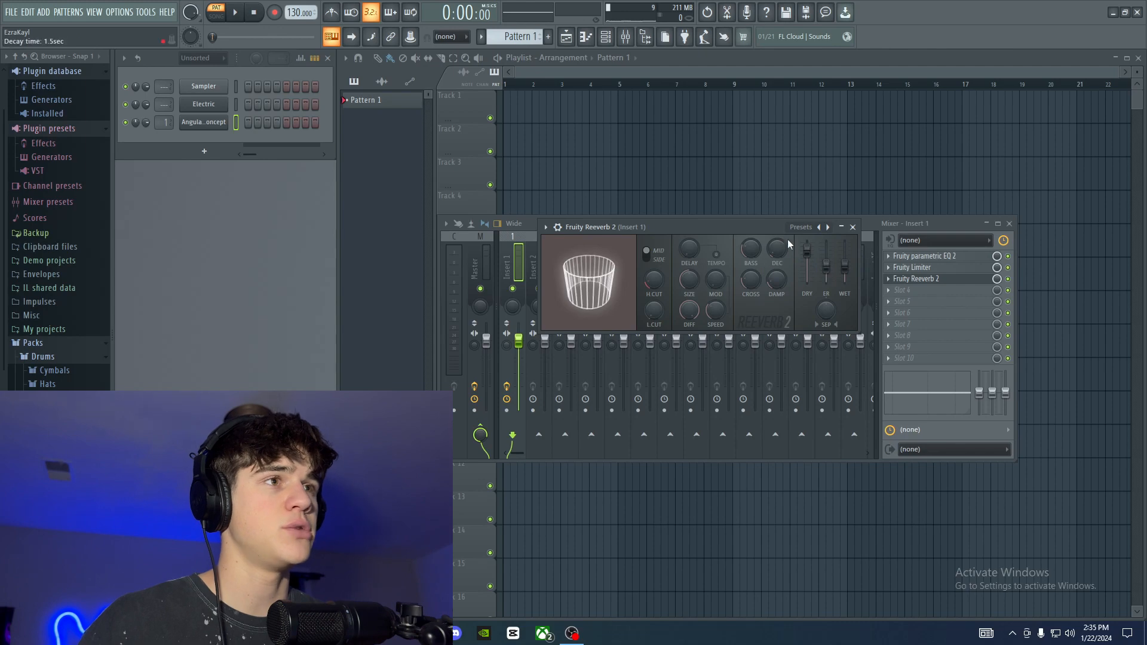
{"action": "left_click_drag", "start_coordinate": [758, 224], "coordinate": [731, 225]}
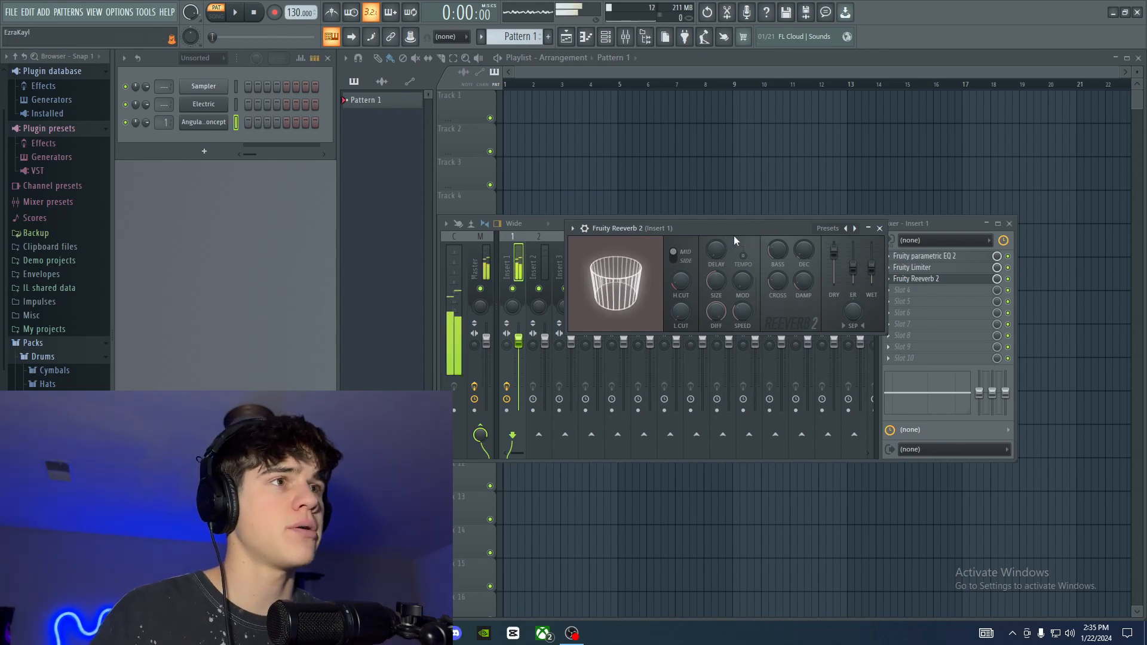
Step: Raise the reverb's wet level to 125%, audition a note, and lower the dry level almost to zero
{"action": "left_click_drag", "start_coordinate": [871, 264], "coordinate": [871, 243]}
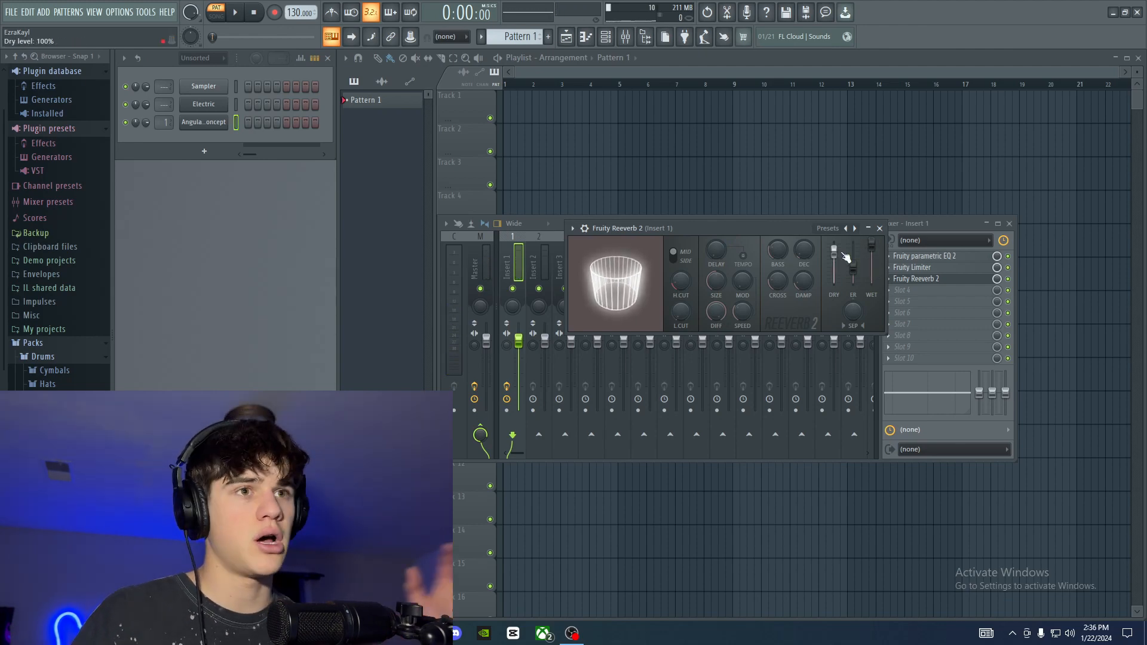
{"action": "key", "text": "z"}
{"action": "key", "text": "z"}
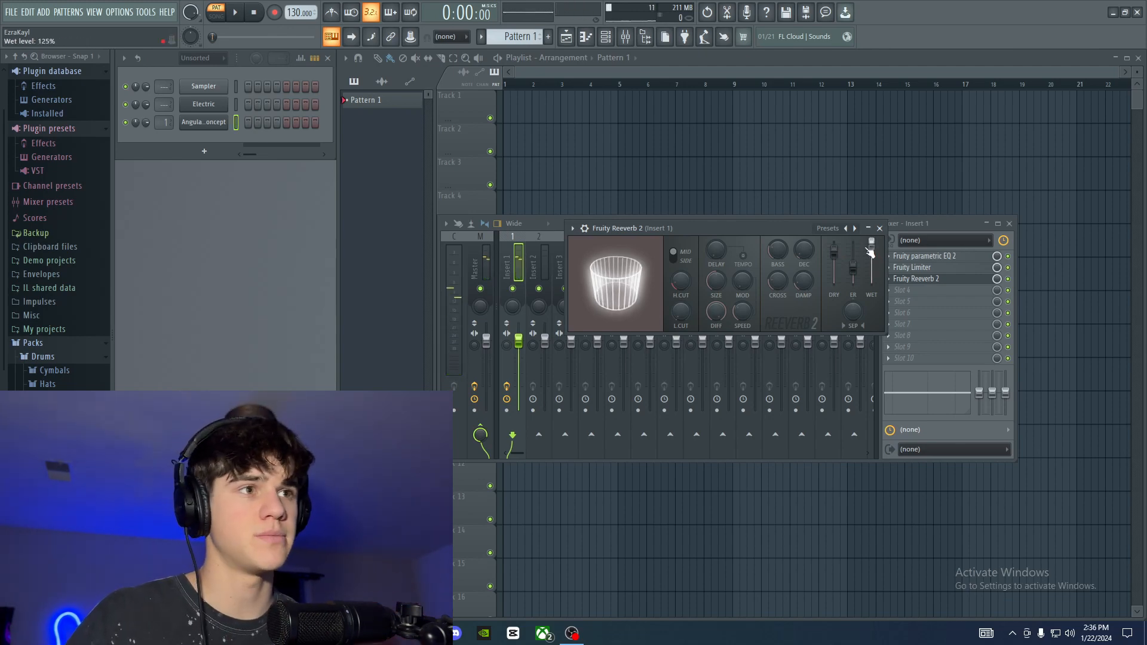
{"action": "left_click_drag", "start_coordinate": [834, 251], "coordinate": [833, 279]}
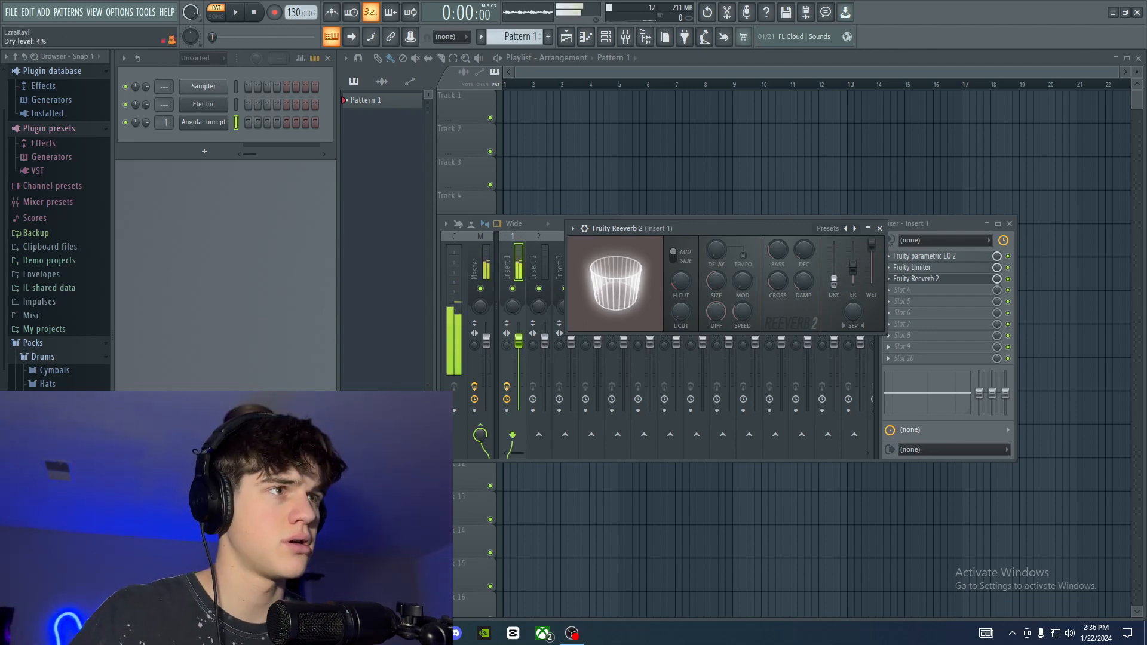
{"action": "mouse_move", "coordinate": [834, 279]}
{"action": "left_mouse_down"}
{"action": "mouse_move", "coordinate": [834, 241]}
{"action": "mouse_move", "coordinate": [834, 281]}
{"action": "left_mouse_up"}
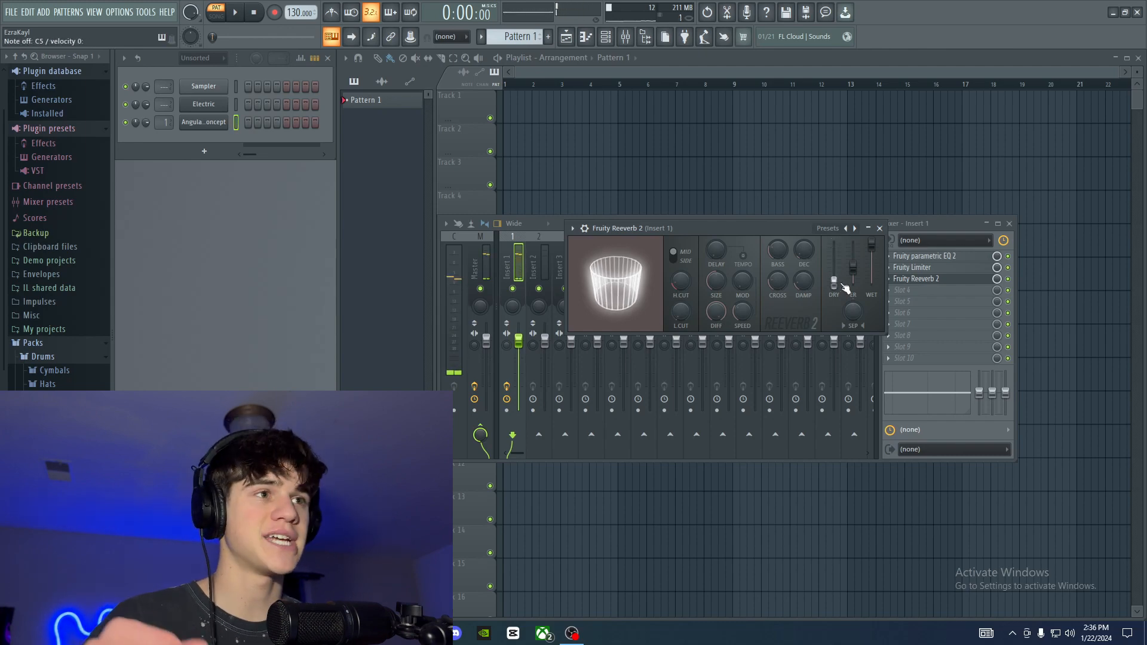
Step: Try the reverb with decay times of 1.6 seconds and 12.0 seconds, playing a note at each setting
{"action": "left_click_drag", "start_coordinate": [790, 231], "coordinate": [787, 231]}
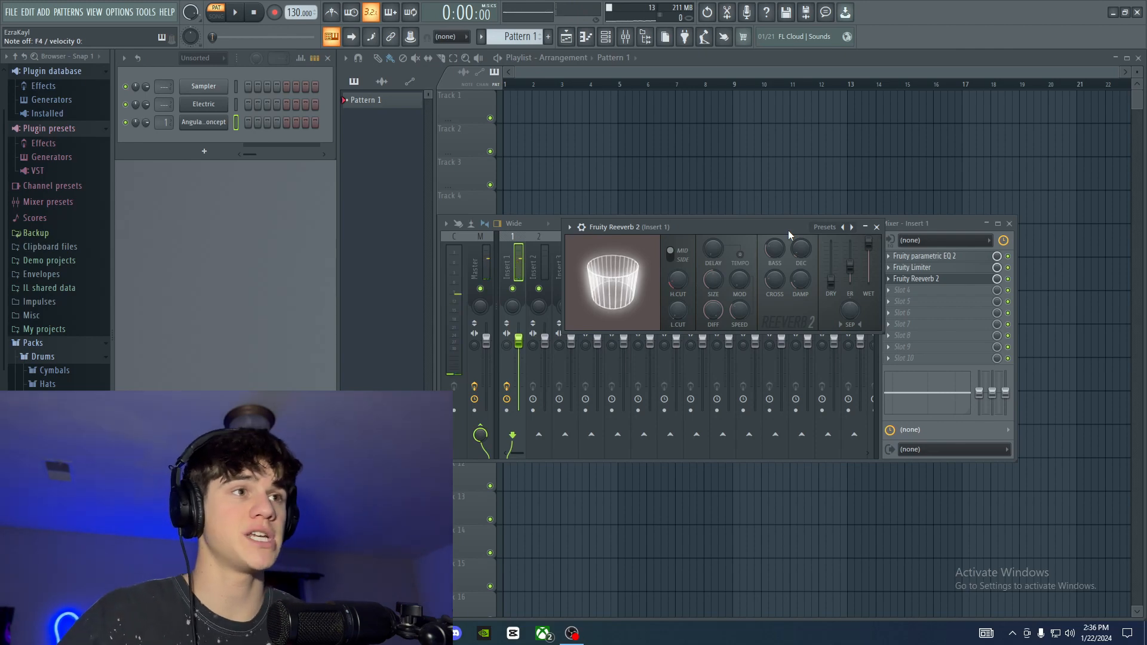
{"action": "left_click_drag", "start_coordinate": [787, 230], "coordinate": [788, 237]}
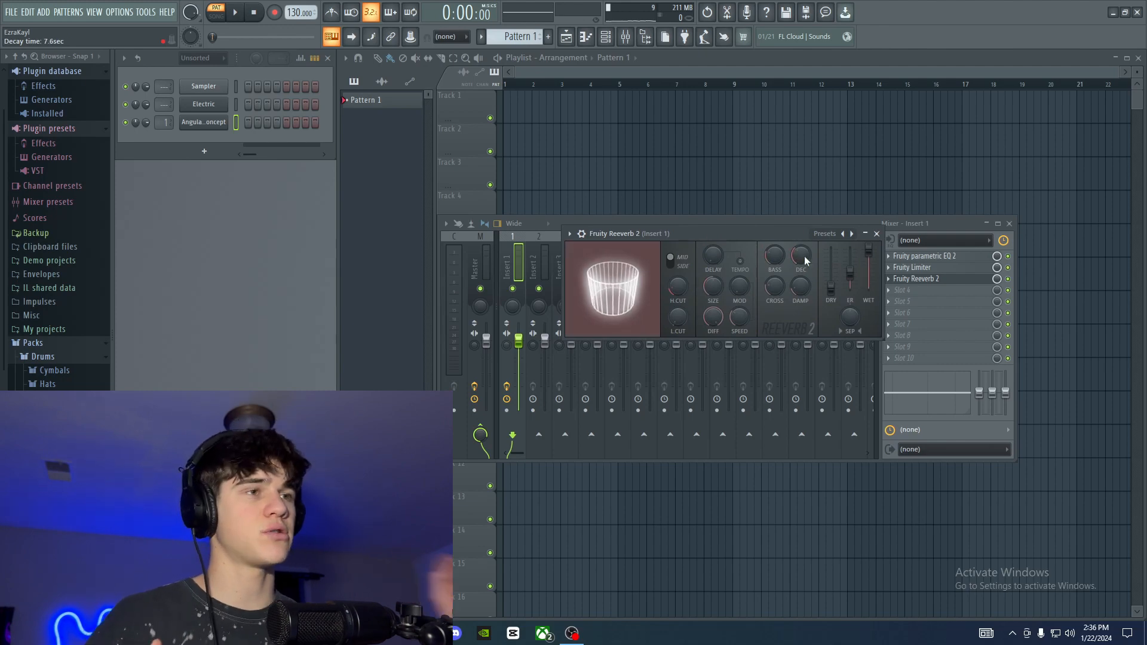
{"action": "left_click_drag", "start_coordinate": [802, 258], "coordinate": [801, 275]}
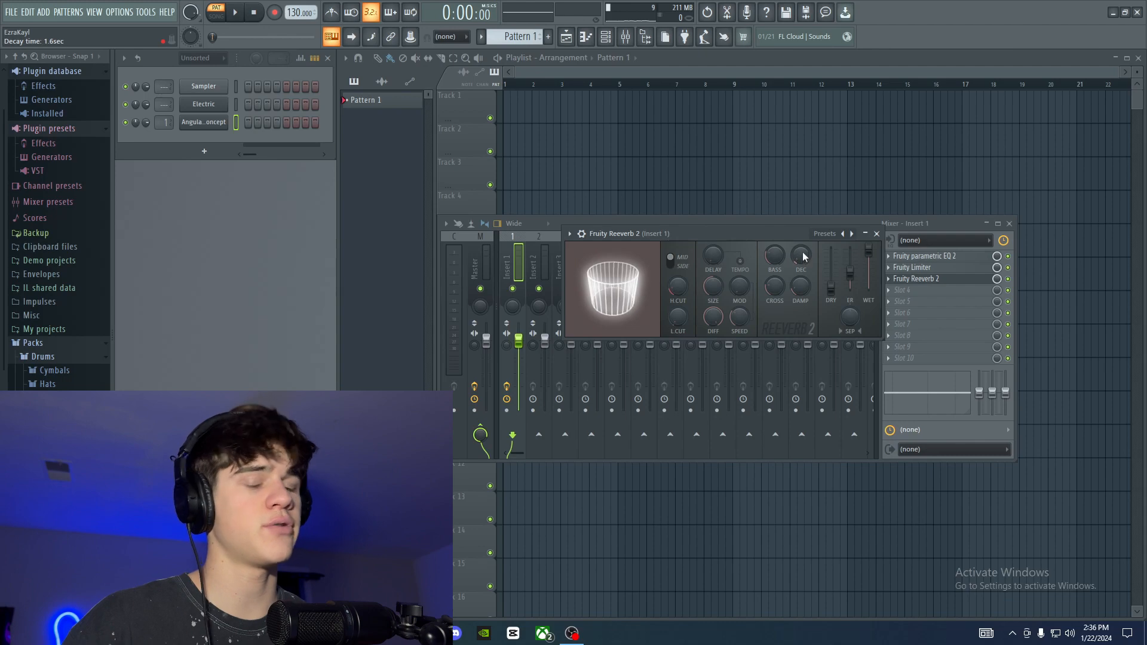
{"action": "key", "text": "z"}
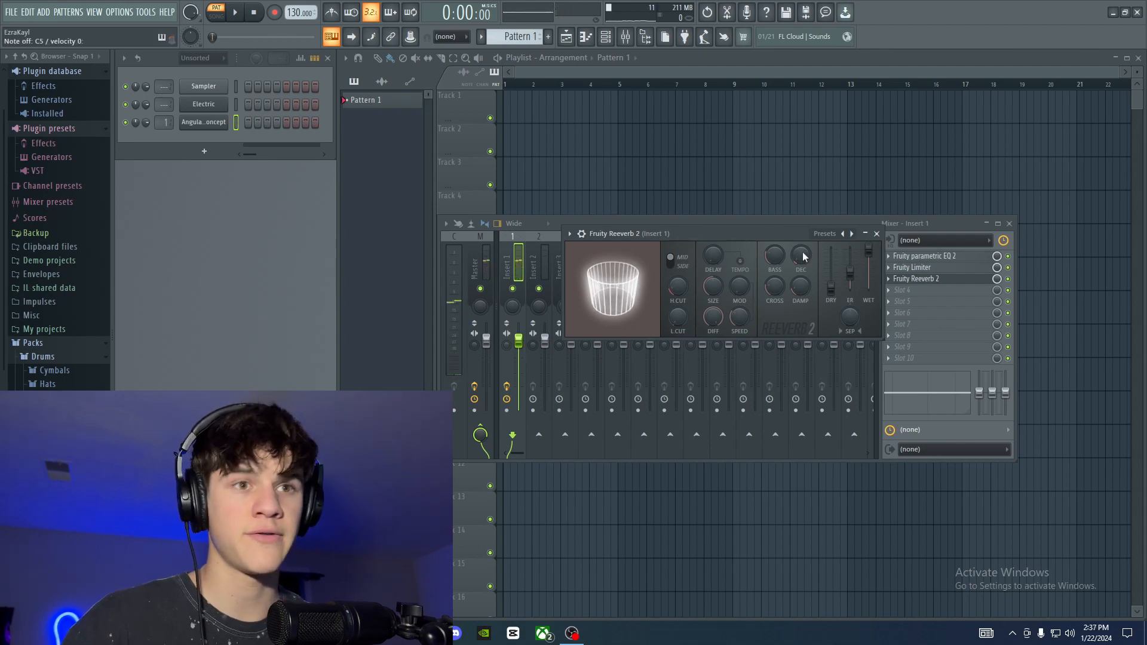
{"action": "left_click_drag", "start_coordinate": [803, 255], "coordinate": [803, 242]}
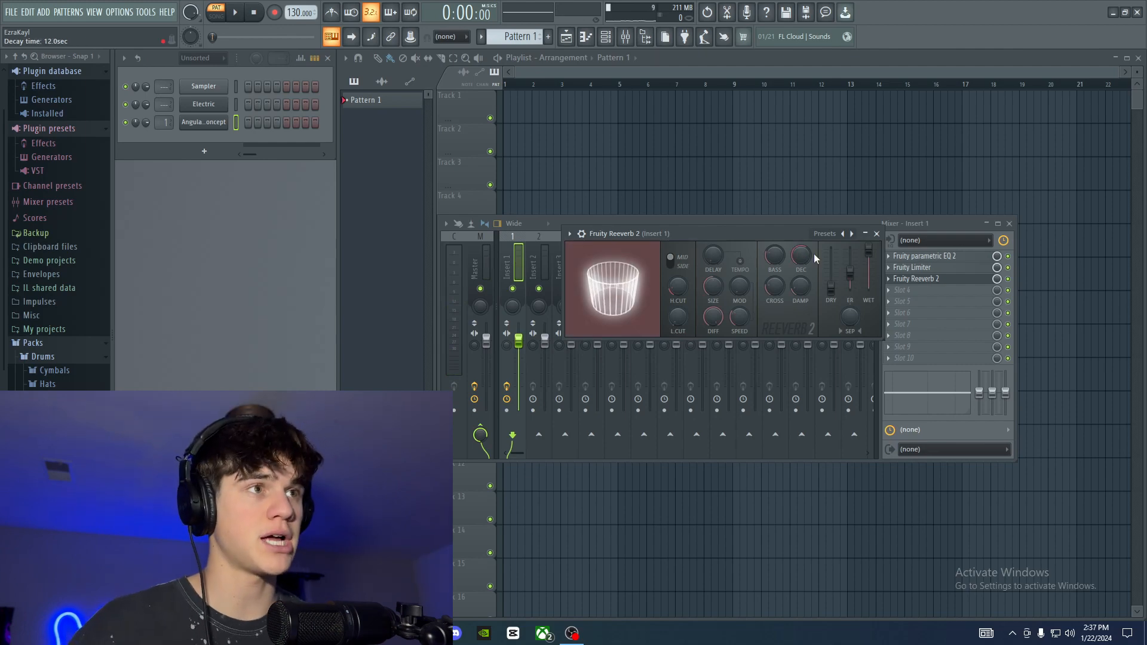
{"action": "key", "text": "z"}
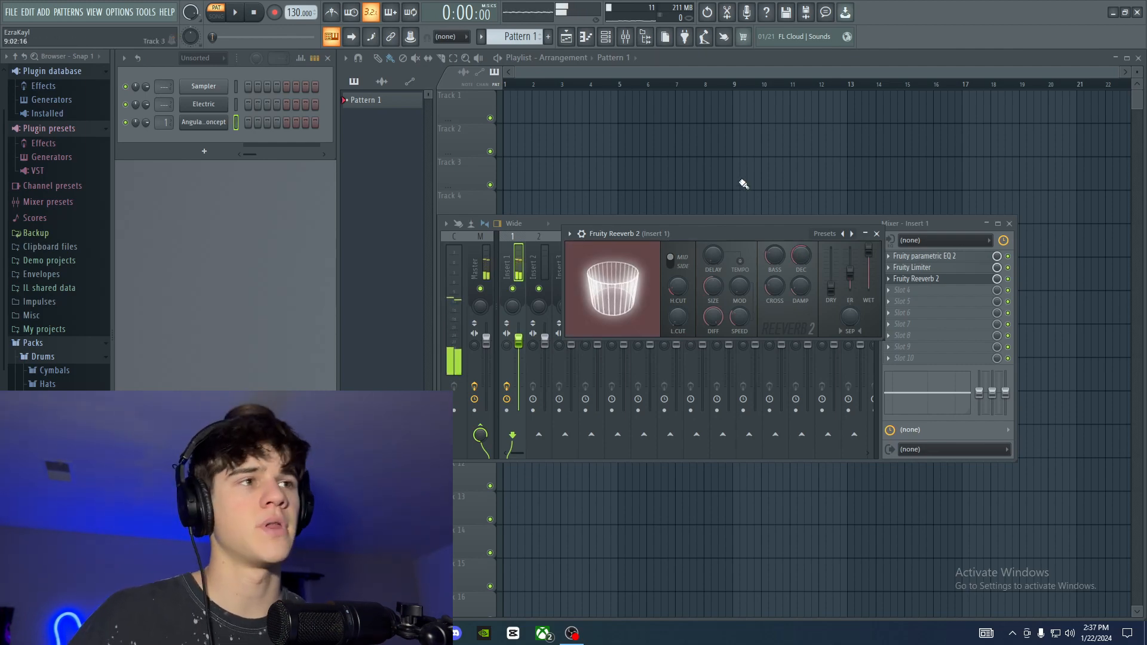
Step: Readjust the reverb's decay time, trying 2.0 and 7.1 seconds before a final small change
{"action": "left_click_drag", "start_coordinate": [801, 256], "coordinate": [801, 252]}
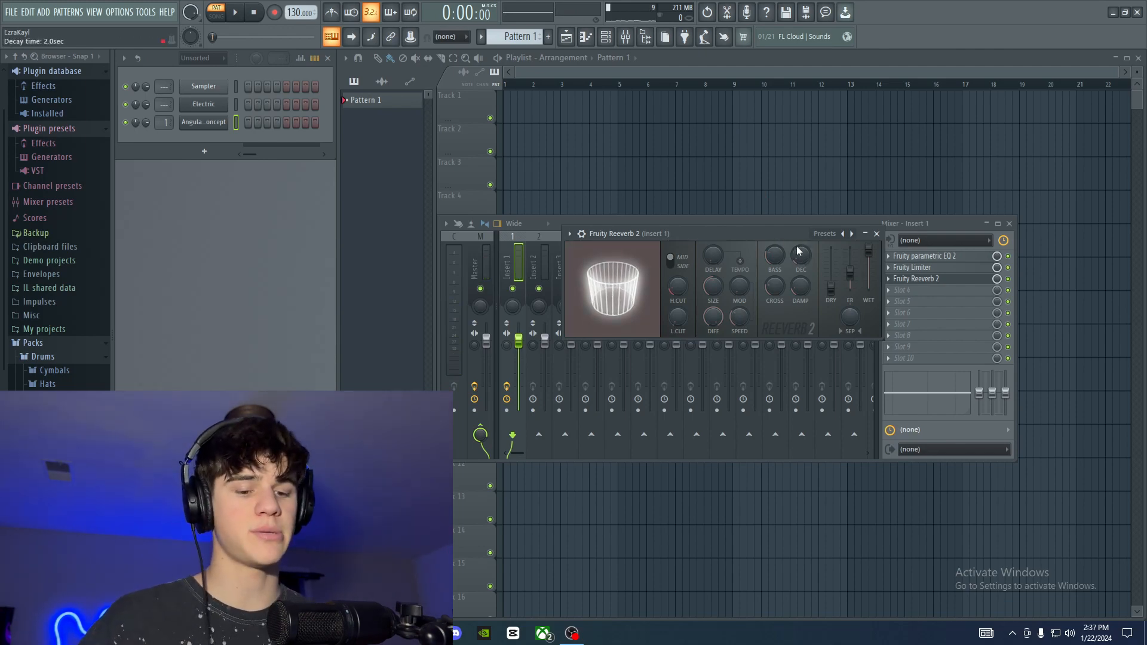
{"action": "mouse_move", "coordinate": [798, 252]}
{"action": "left_mouse_down"}
{"action": "mouse_move", "coordinate": [798, 242]}
{"action": "mouse_move", "coordinate": [796, 255]}
{"action": "left_mouse_up"}
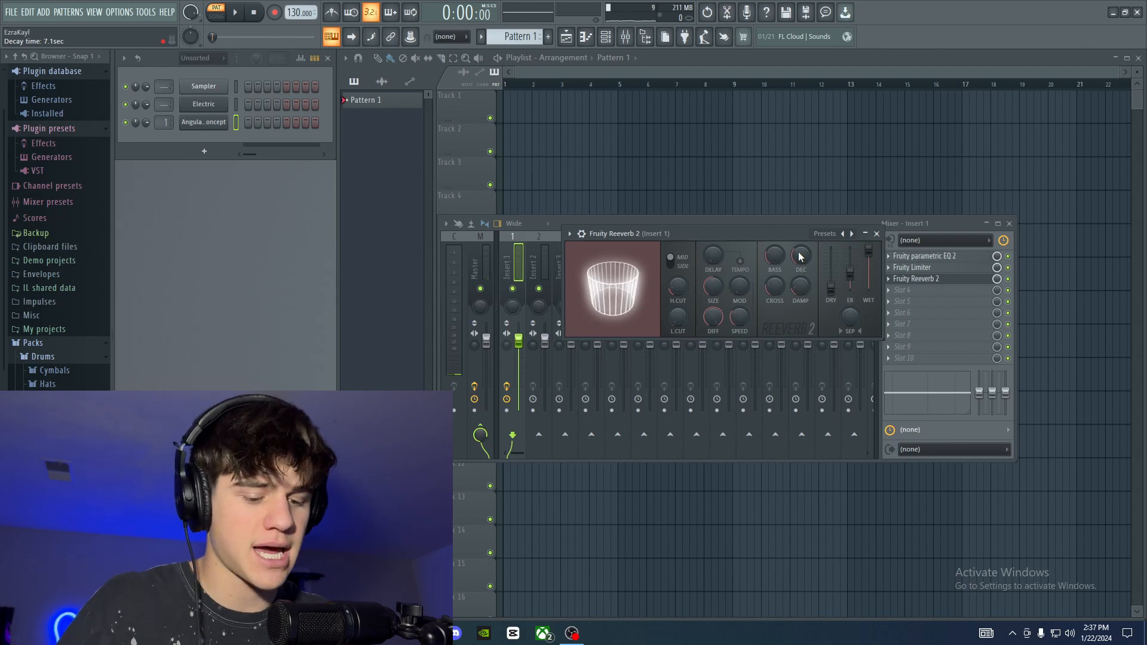
{"action": "left_click_drag", "start_coordinate": [801, 257], "coordinate": [800, 253]}
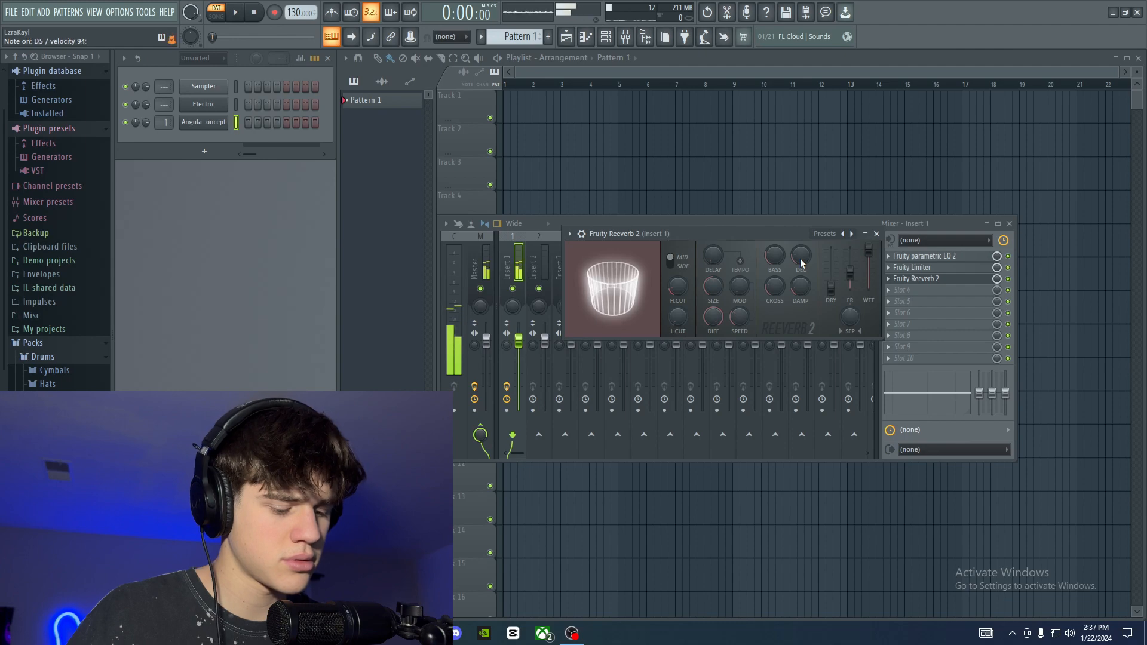
Step: Reposition the Fruity Reeverb 2 window and turn down the reverb's room size
{"action": "left_click_drag", "start_coordinate": [701, 267], "coordinate": [718, 260]}
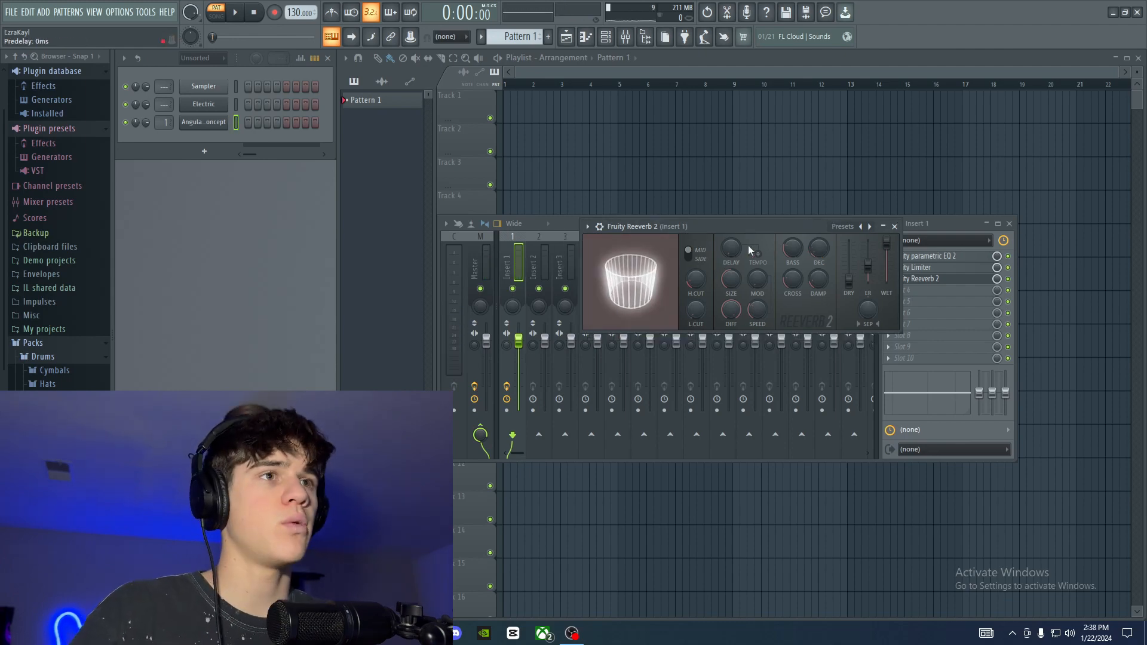
{"action": "left_click_drag", "start_coordinate": [746, 224], "coordinate": [729, 235]}
{"action": "left_click_drag", "start_coordinate": [715, 290], "coordinate": [716, 324]}
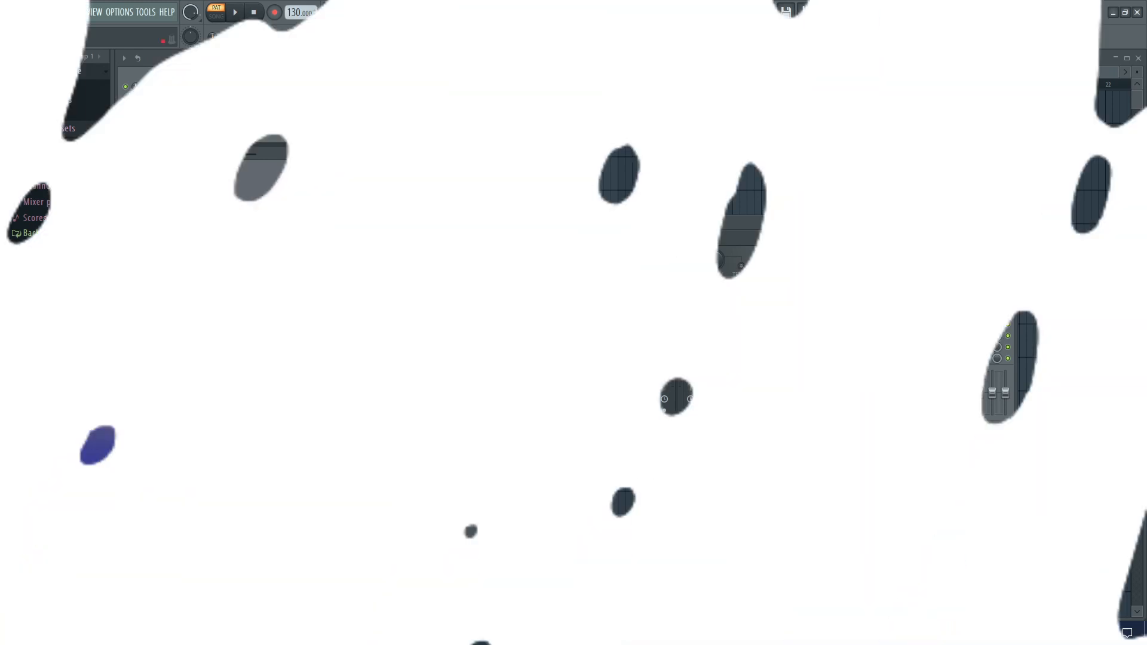